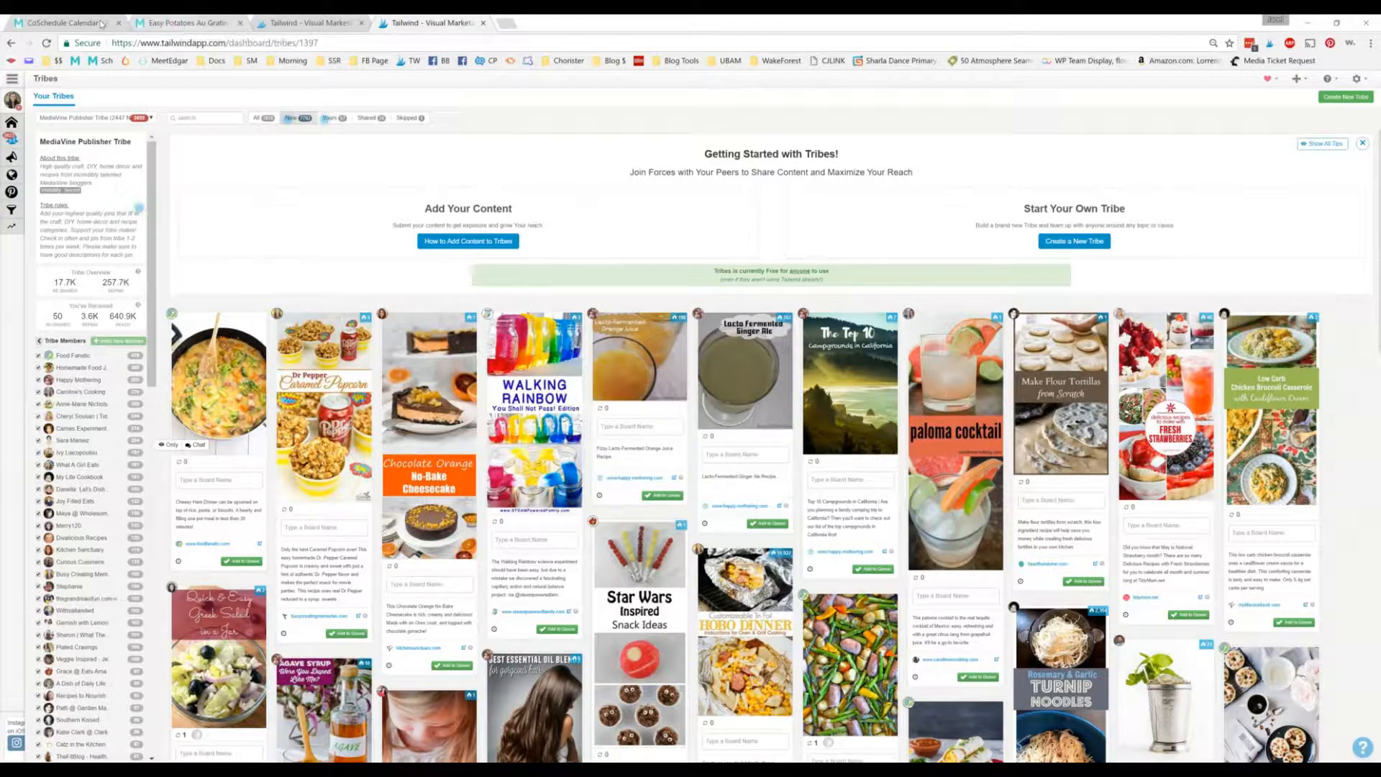
Step: Save the Easy Potatoes Au Gratin post's image to Pinterest and open the resulting pin for scheduling in Tailwind
{"action": "left_click", "coordinate": [174, 24]}
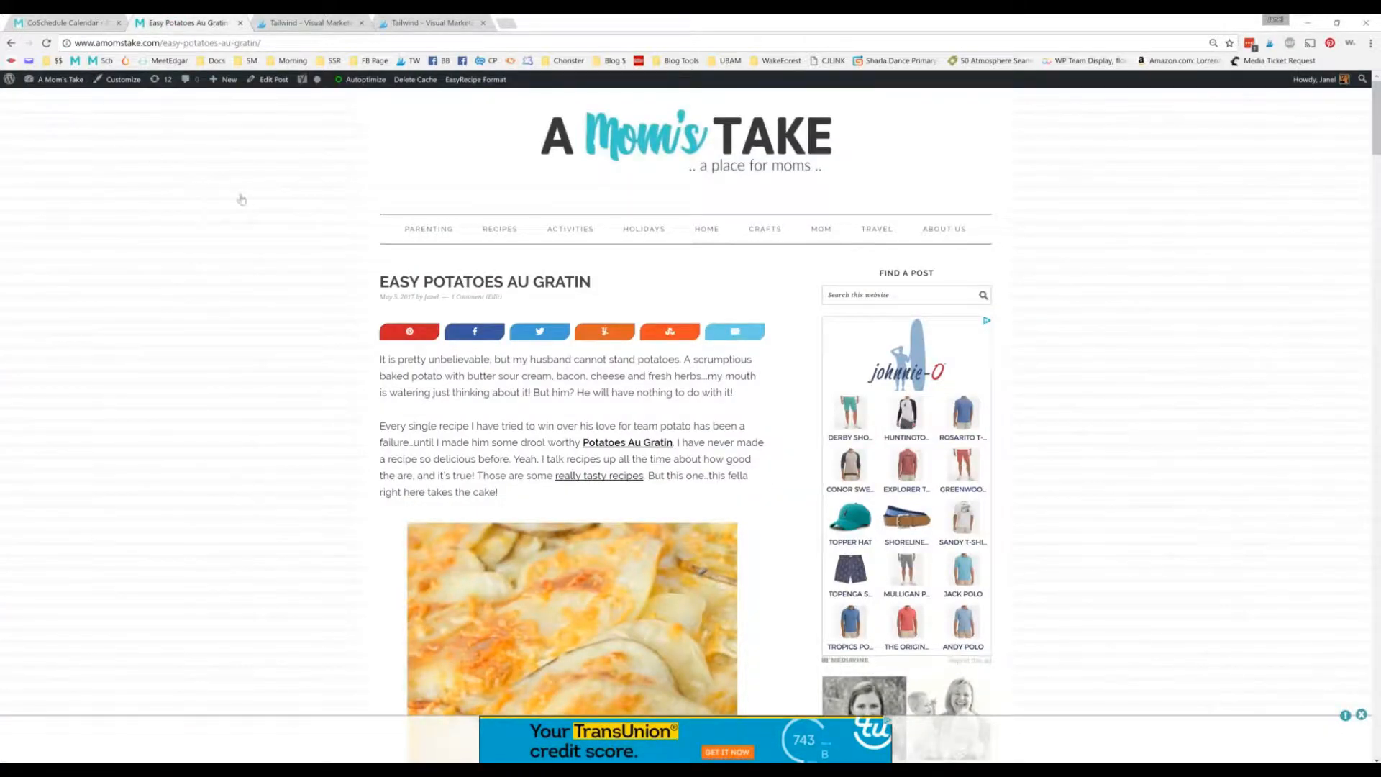
{"action": "left_click", "coordinate": [413, 332]}
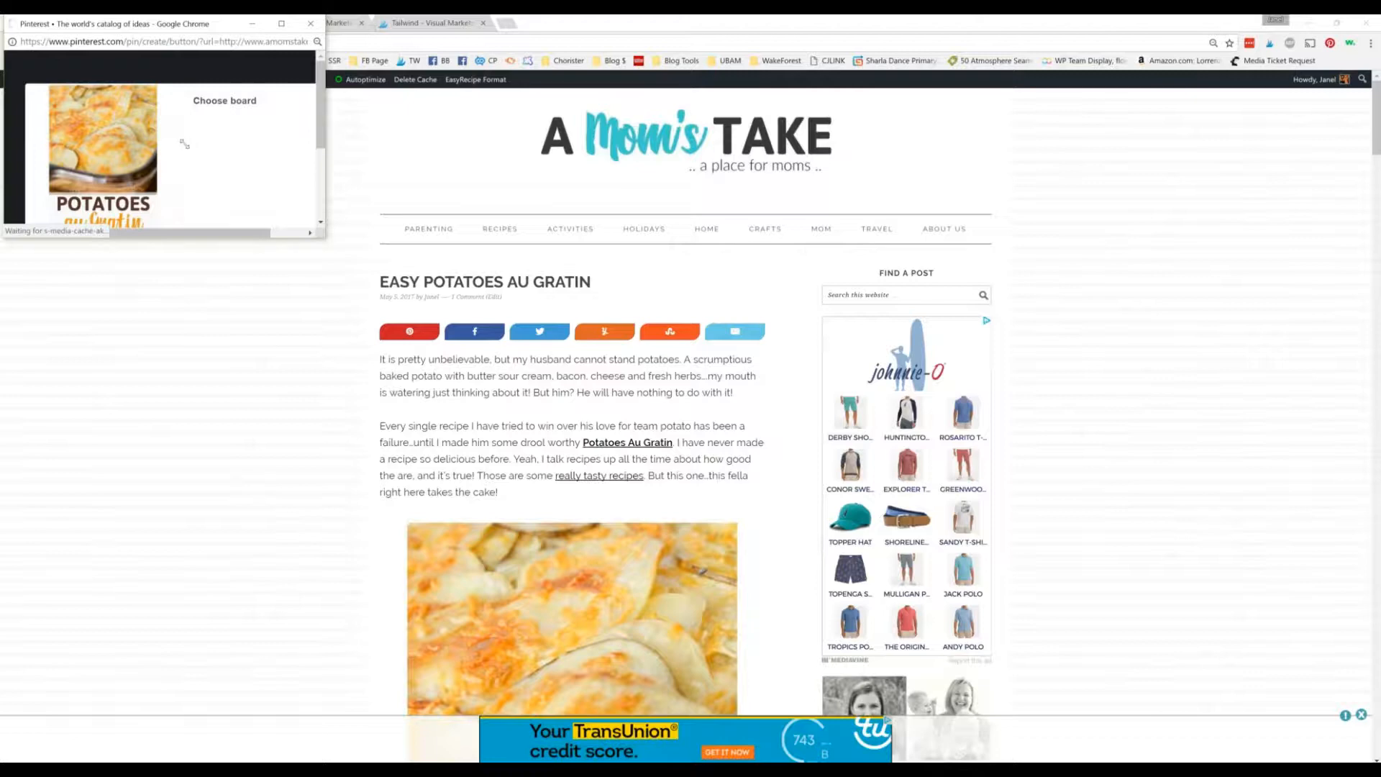
{"action": "left_click_drag", "start_coordinate": [325, 238], "coordinate": [402, 419]}
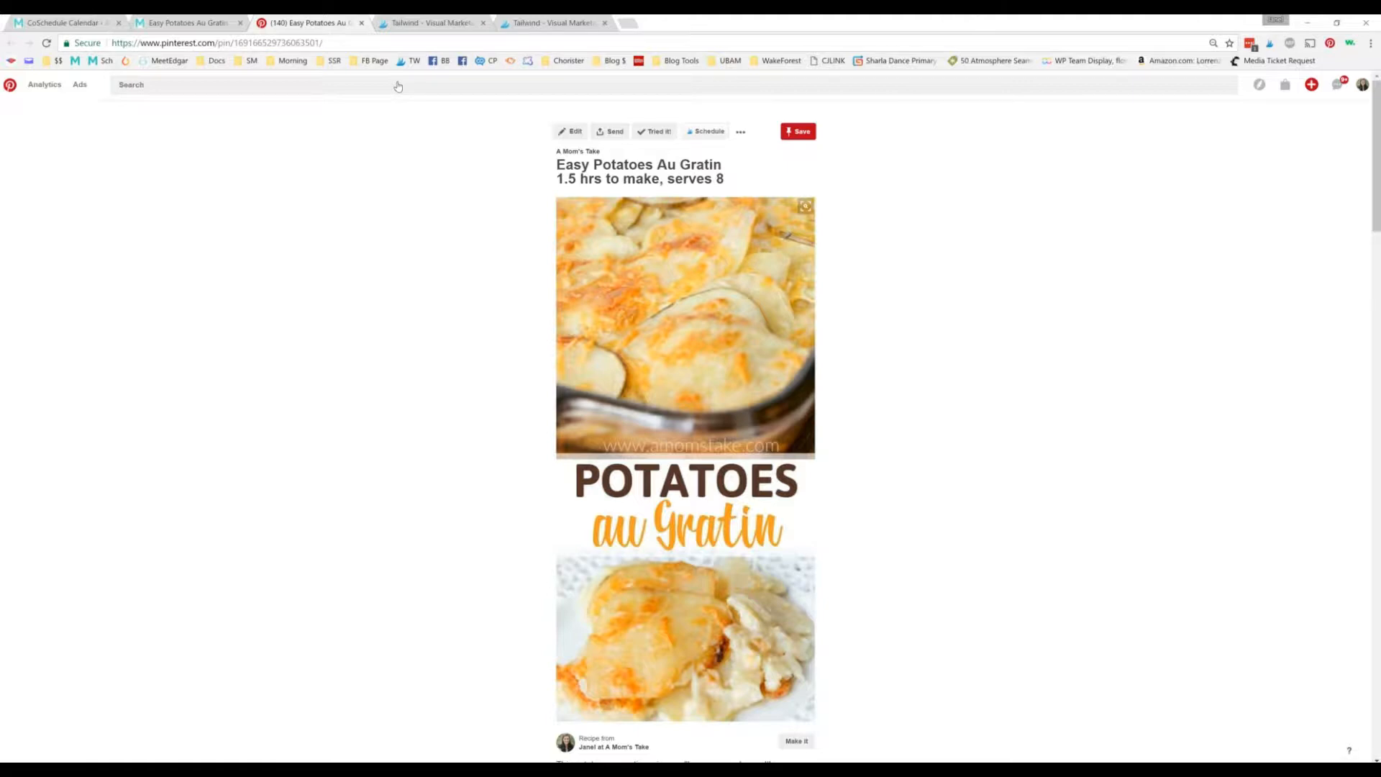
{"action": "left_click", "coordinate": [706, 132]}
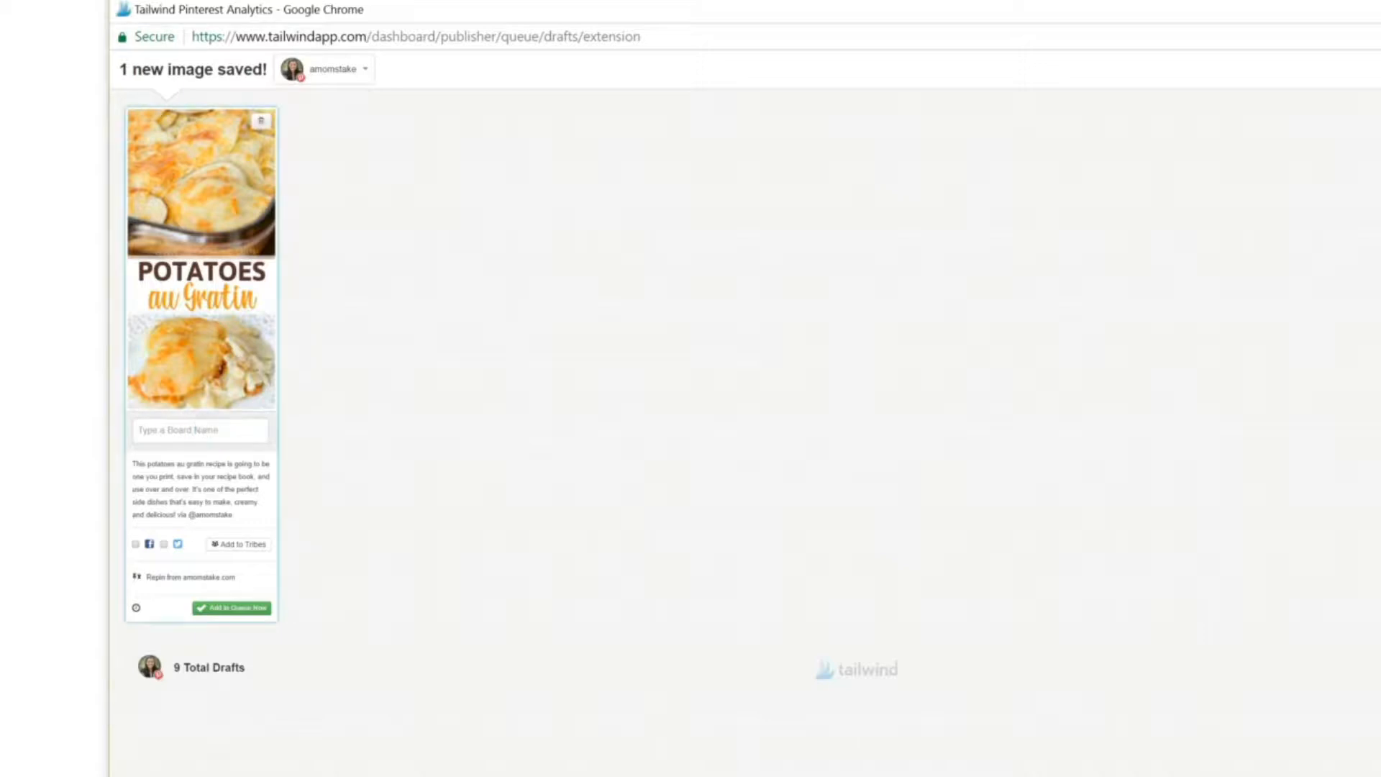
Step: Add the RECIPE GROUPS board list to the potatoes au gratin pin
{"action": "left_click", "coordinate": [200, 430]}
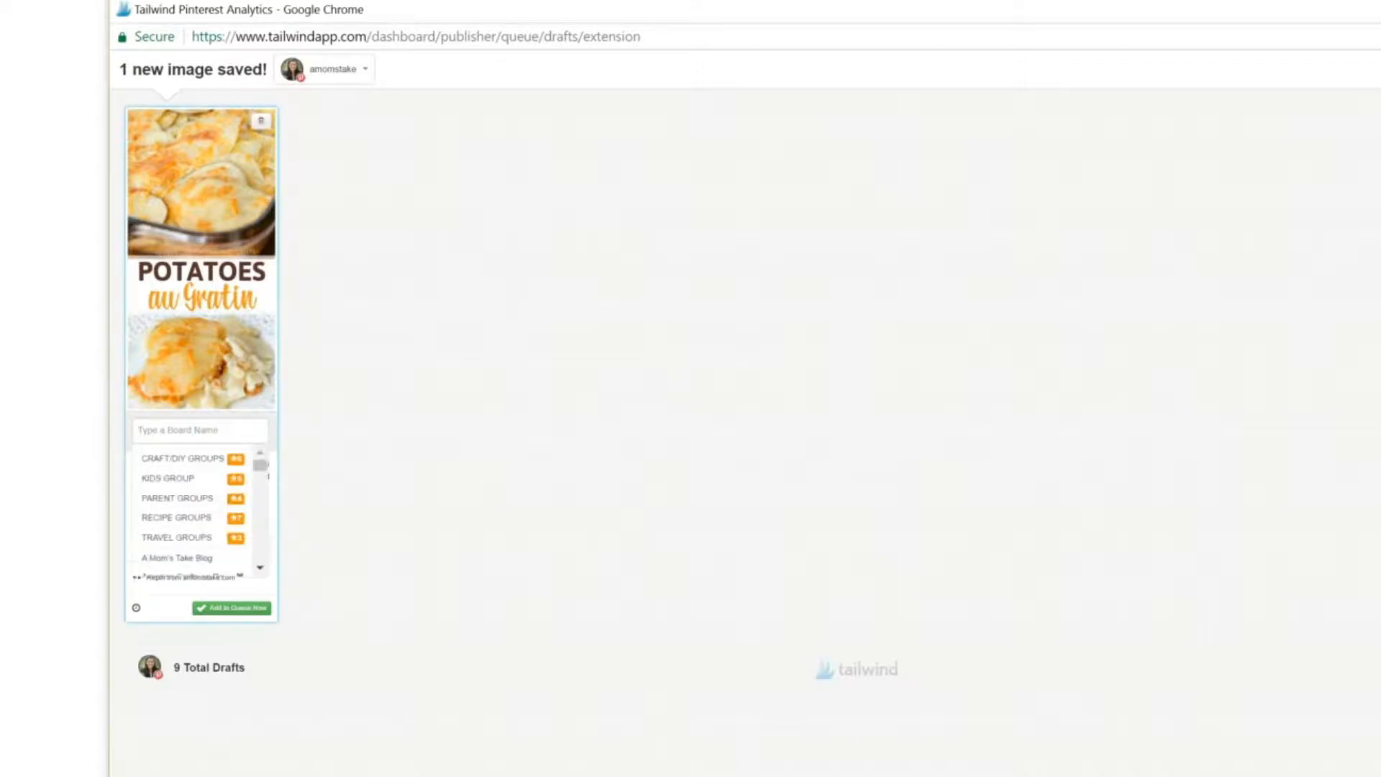
{"action": "type", "text": "rec"}
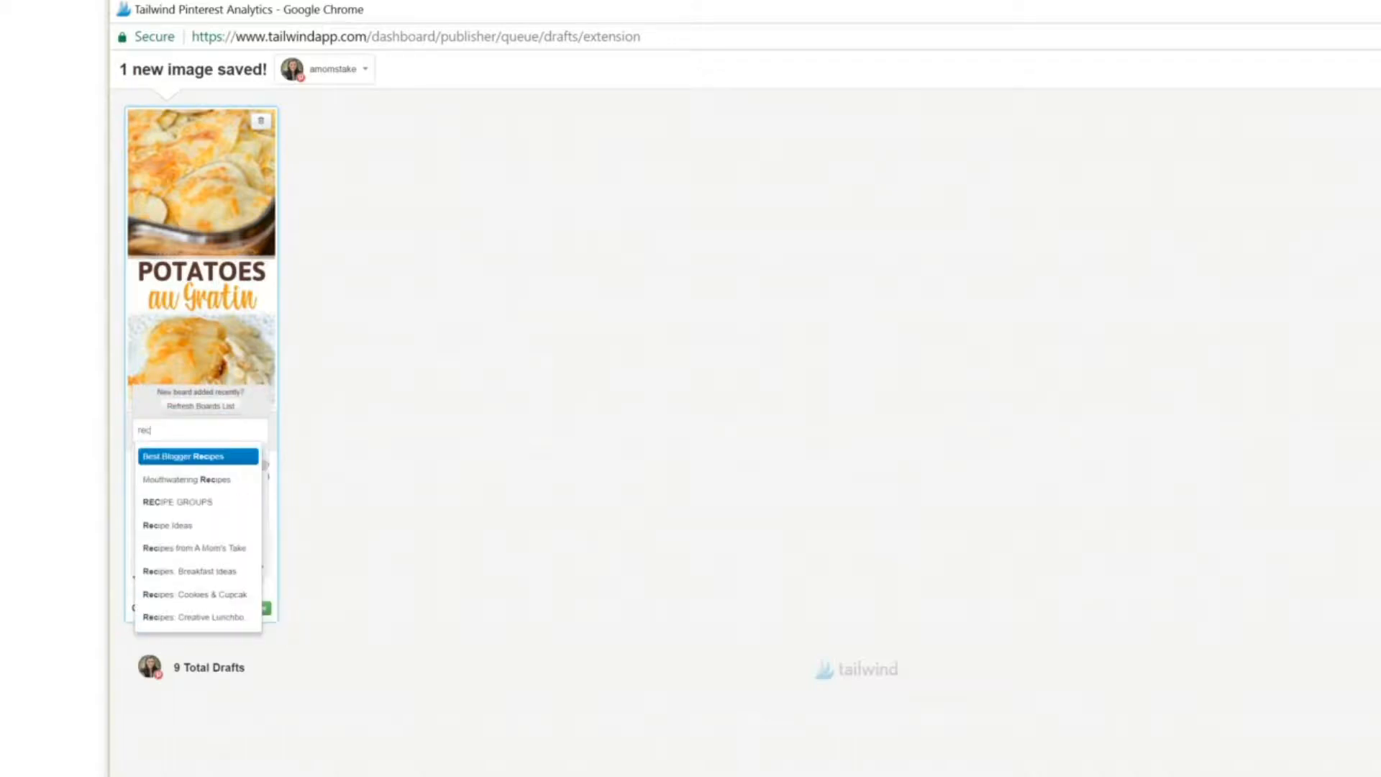
{"action": "key", "text": "Down"}
{"action": "key", "text": "Down"}
{"action": "key", "text": "Down"}
{"action": "key", "text": "Down"}
{"action": "key", "text": "Down"}
{"action": "key", "text": "Down"}
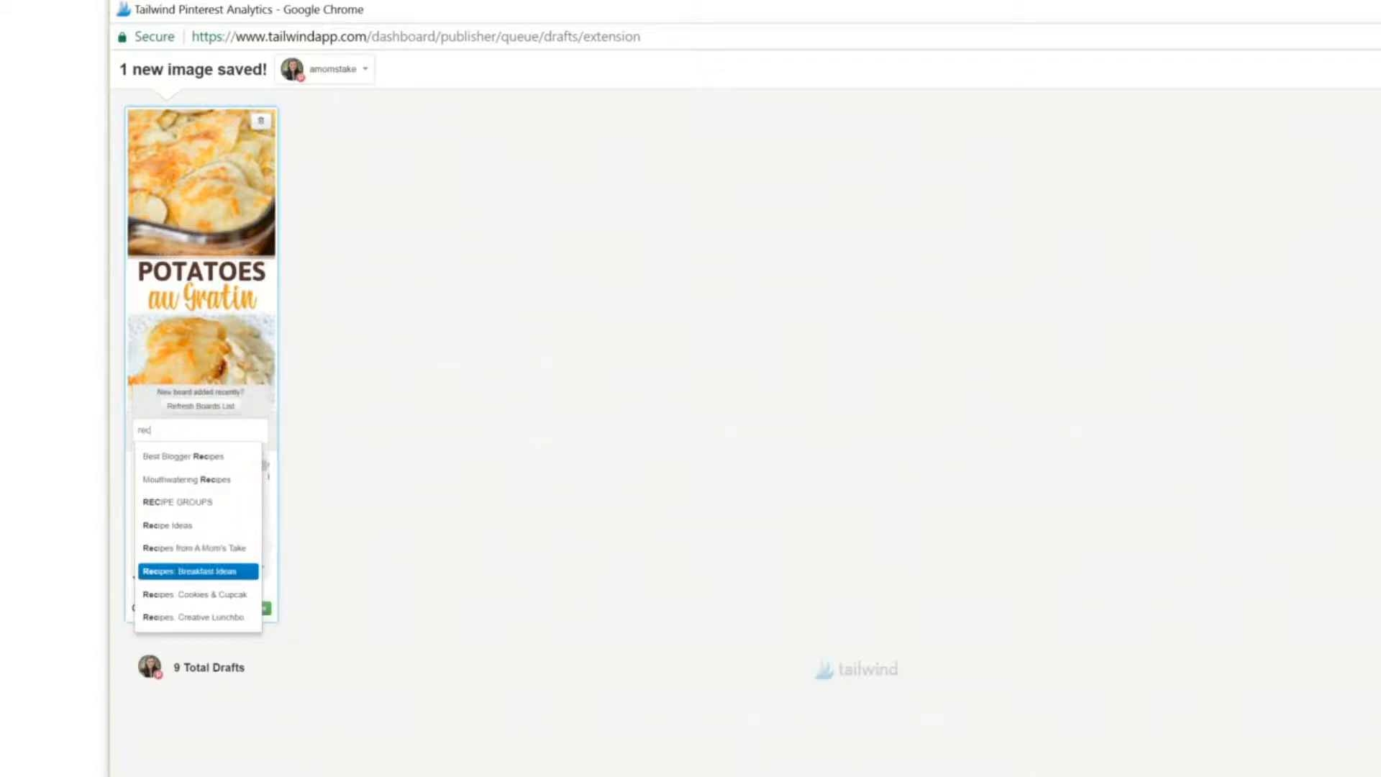
{"action": "key", "text": "Up"}
{"action": "key", "text": "Up"}
{"action": "key", "text": "Up"}
{"action": "key", "text": "Up"}
{"action": "key", "text": "Up"}
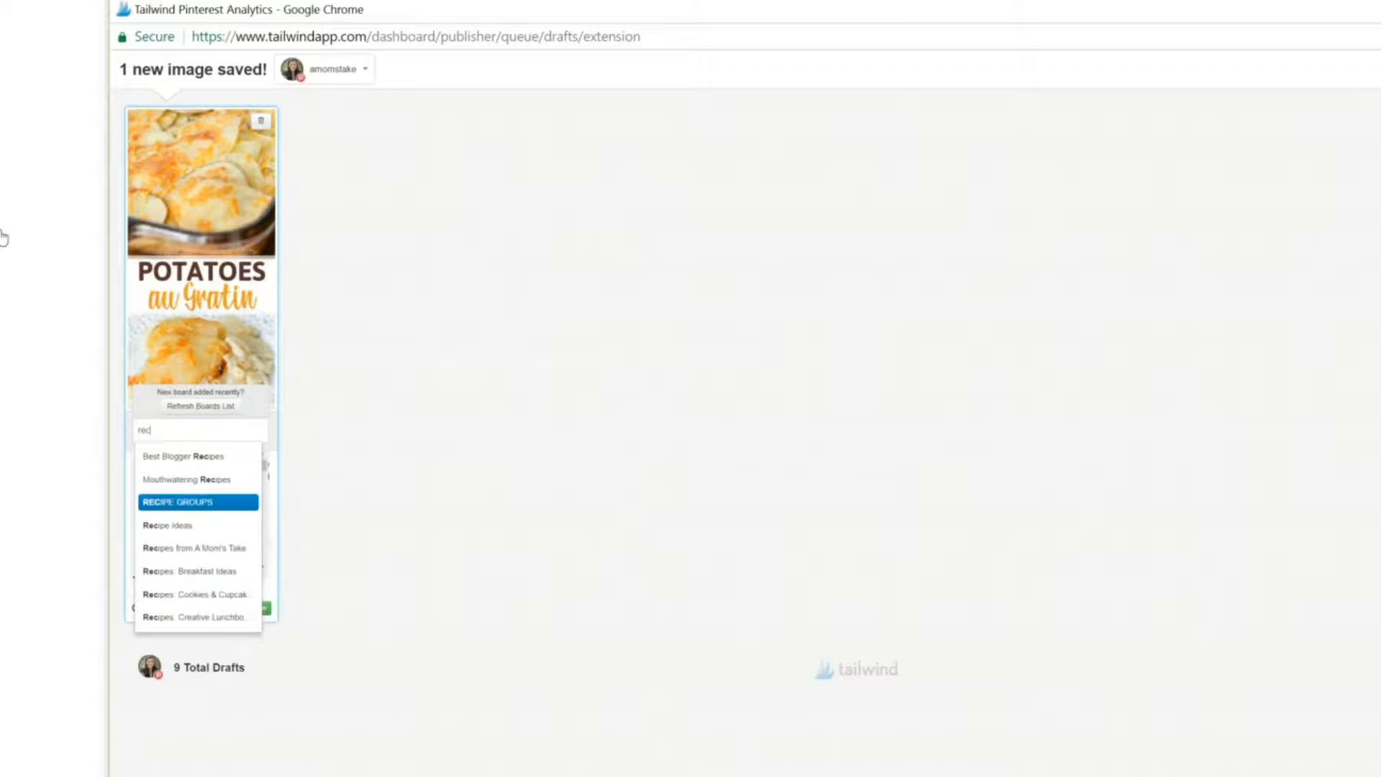
{"action": "key", "text": "Up"}
{"action": "key", "text": "Up"}
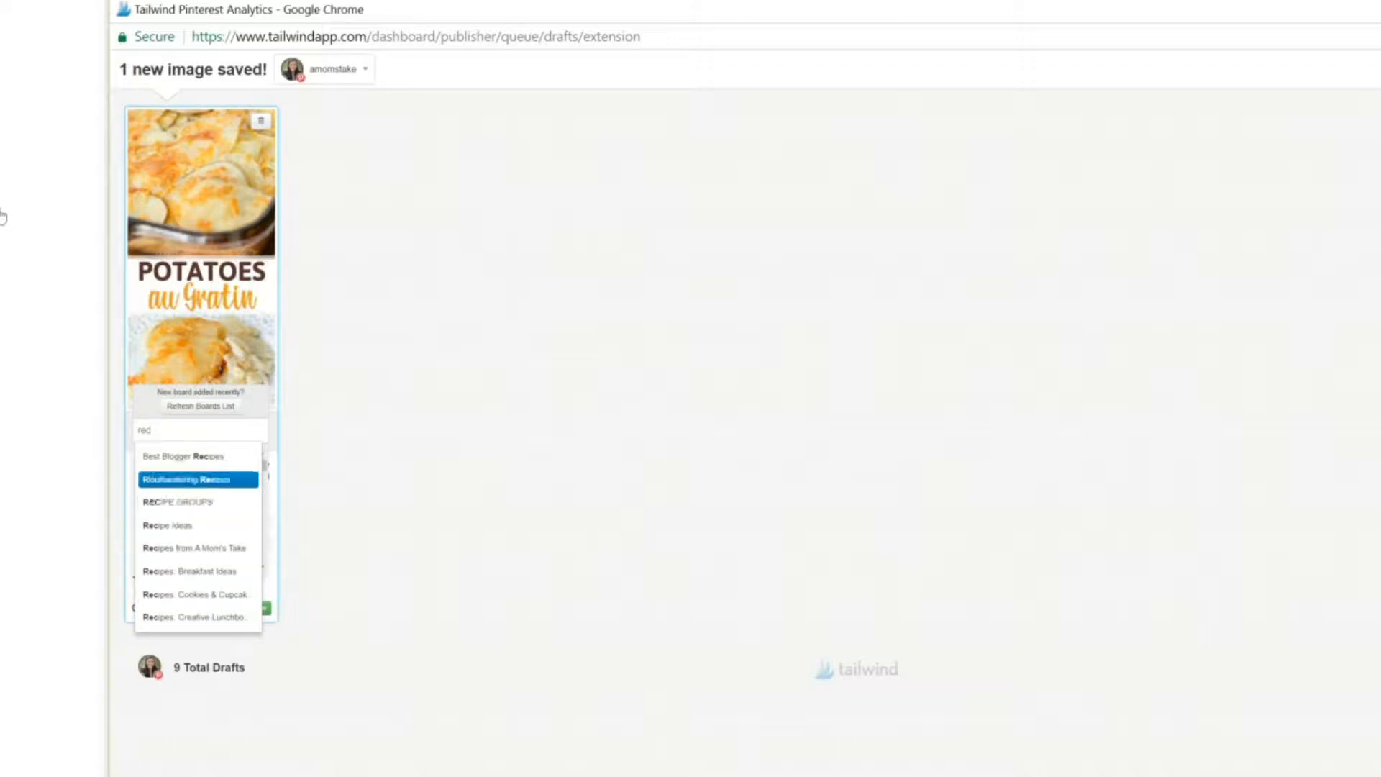
{"action": "key", "text": "Down"}
{"action": "key", "text": "Down"}
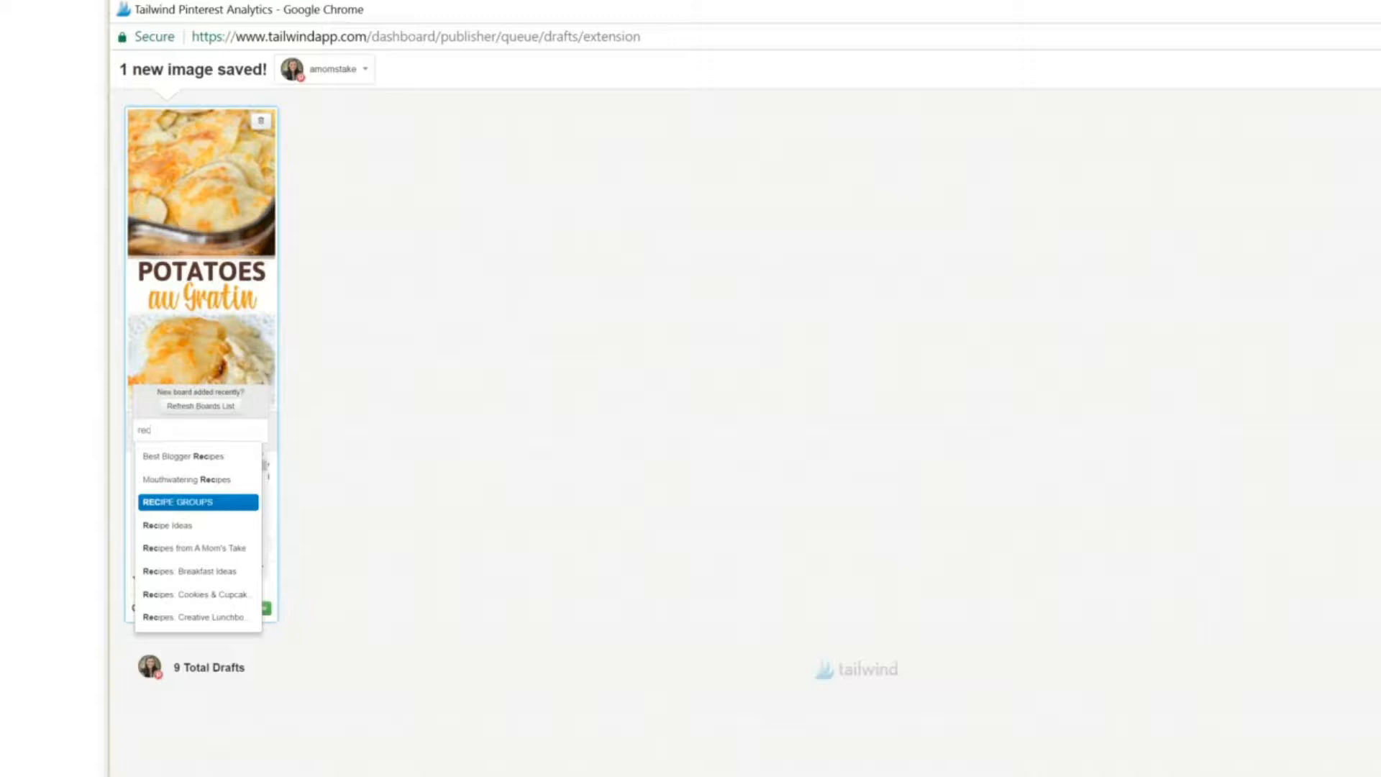
{"action": "left_click", "coordinate": [198, 505]}
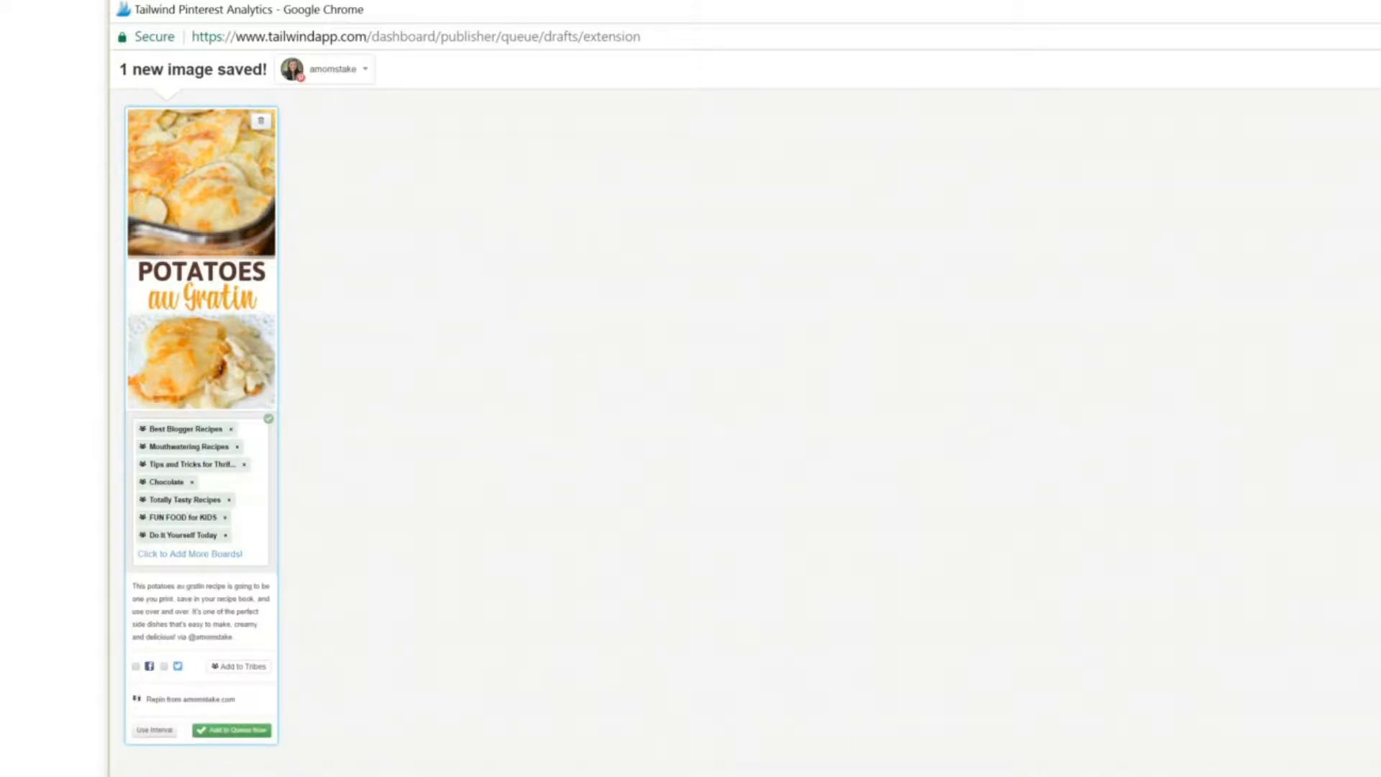
Step: Remove the Chocolate board from the pin and add the Recipes: Veggie & Side Dishes board
{"action": "left_click", "coordinate": [191, 483]}
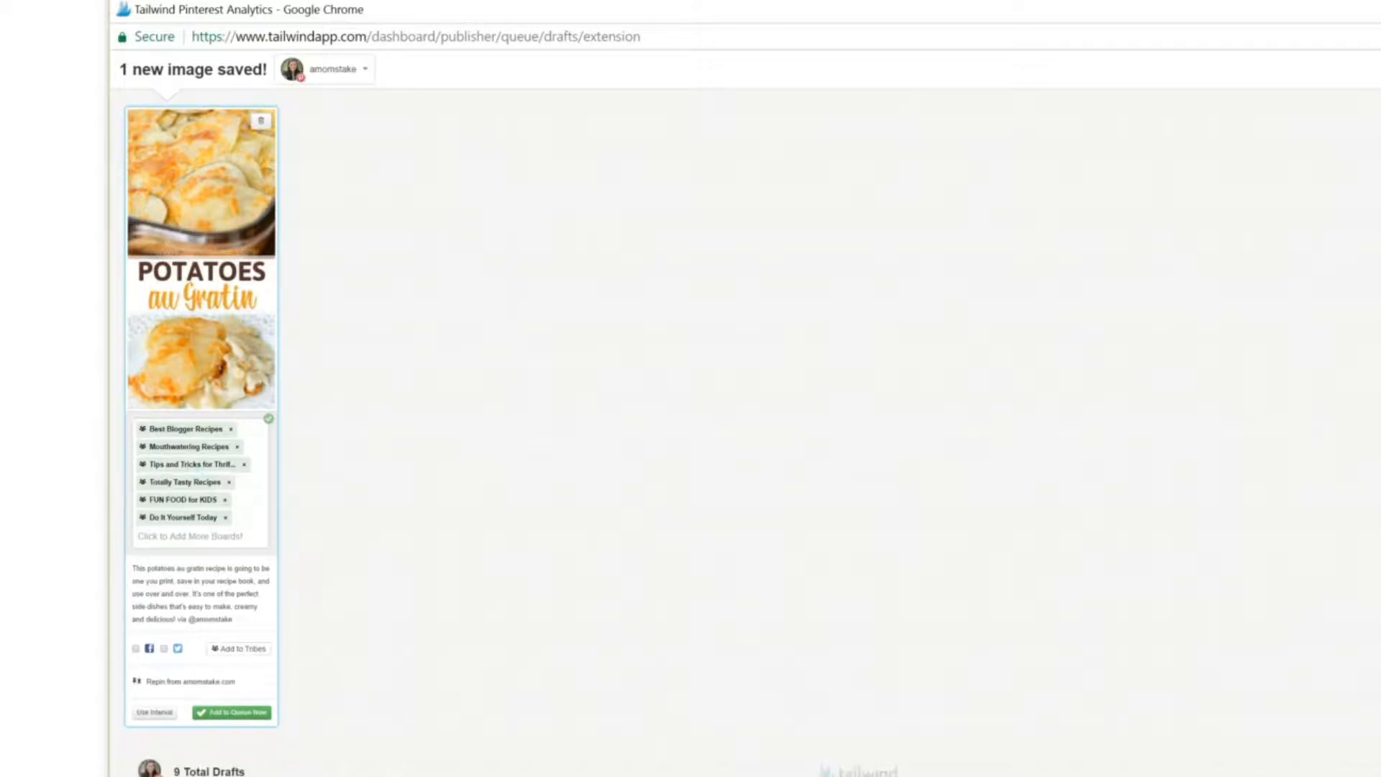
{"action": "left_click", "coordinate": [180, 537]}
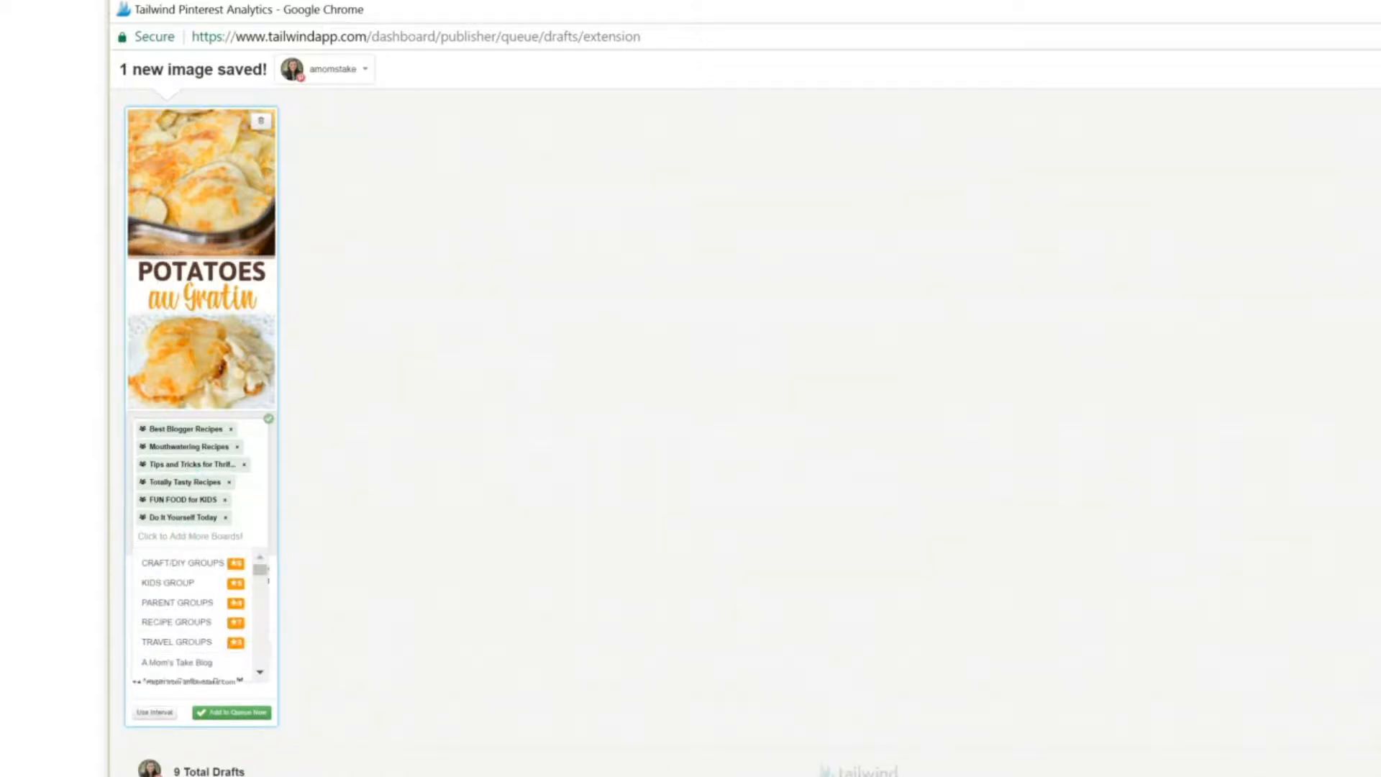
{"action": "type", "text": "sid"}
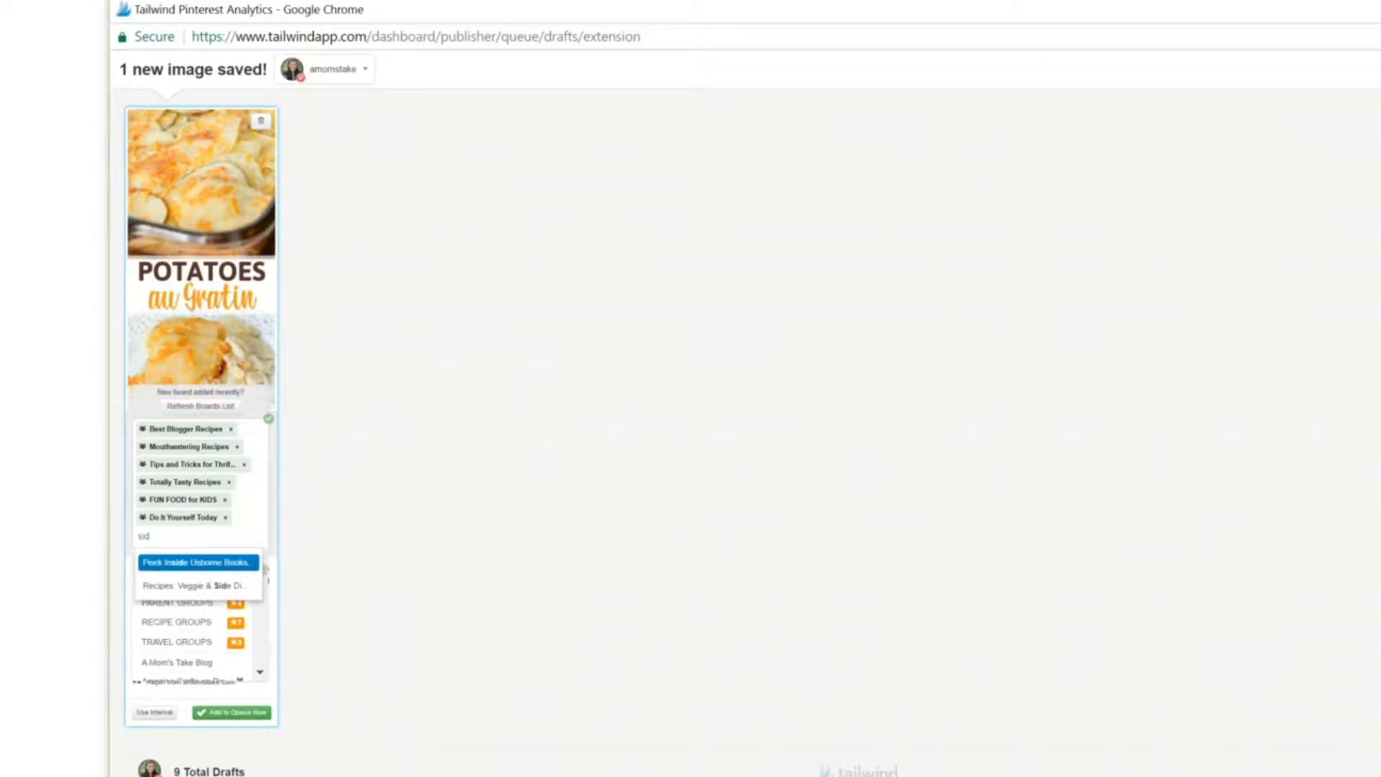
{"action": "left_click", "coordinate": [198, 585]}
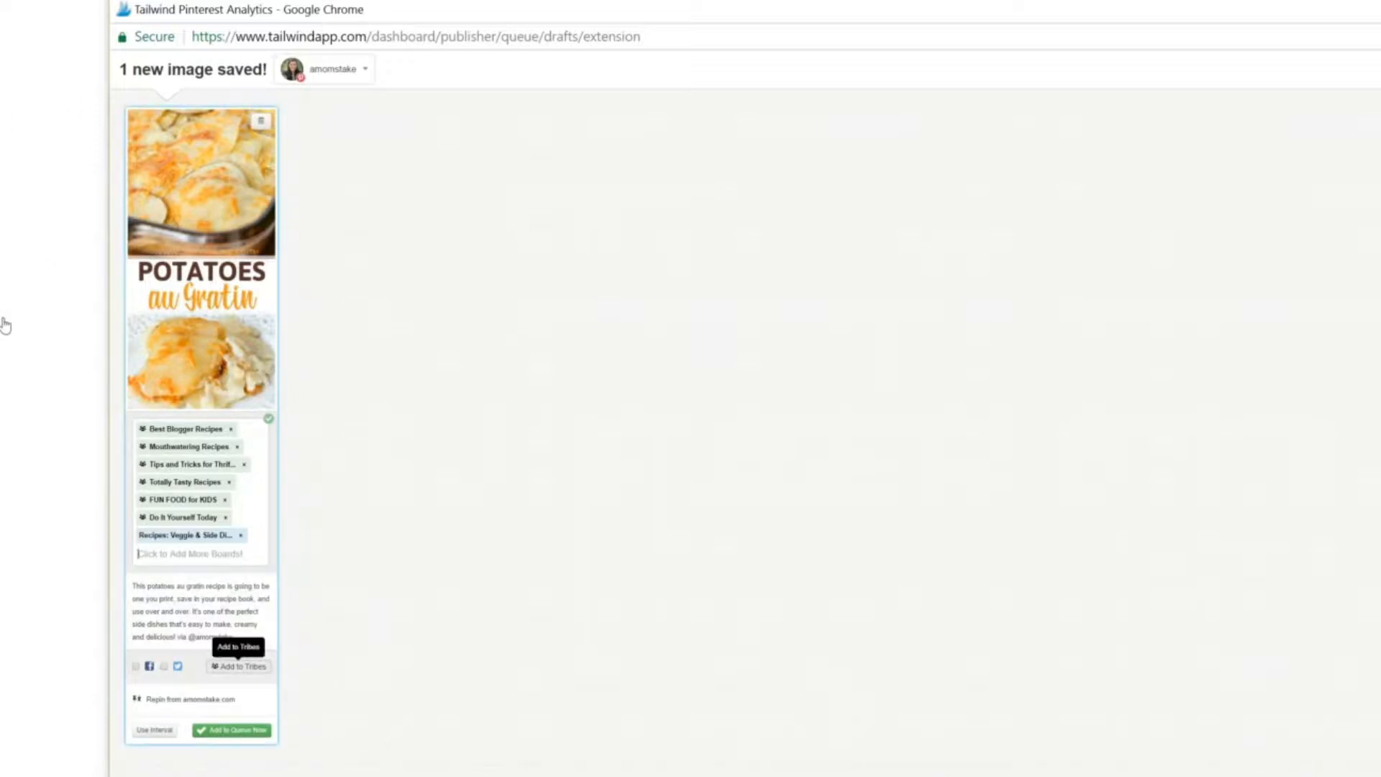
Step: Add the pin to the BYBC Parenting Lifestyle, Blogger's Best, MediaVine Publisher and Our Best Pins tribes
{"action": "left_click", "coordinate": [238, 666]}
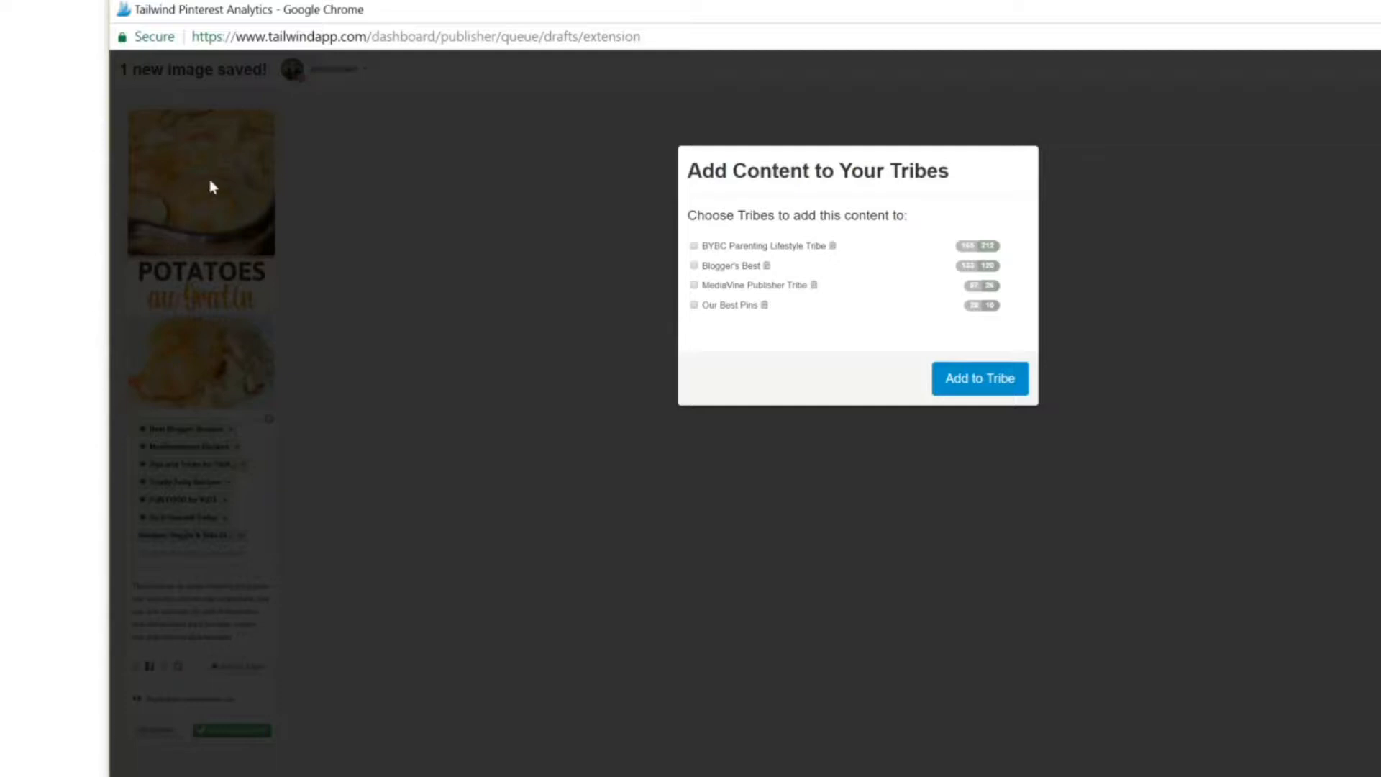
{"action": "left_click", "coordinate": [715, 246]}
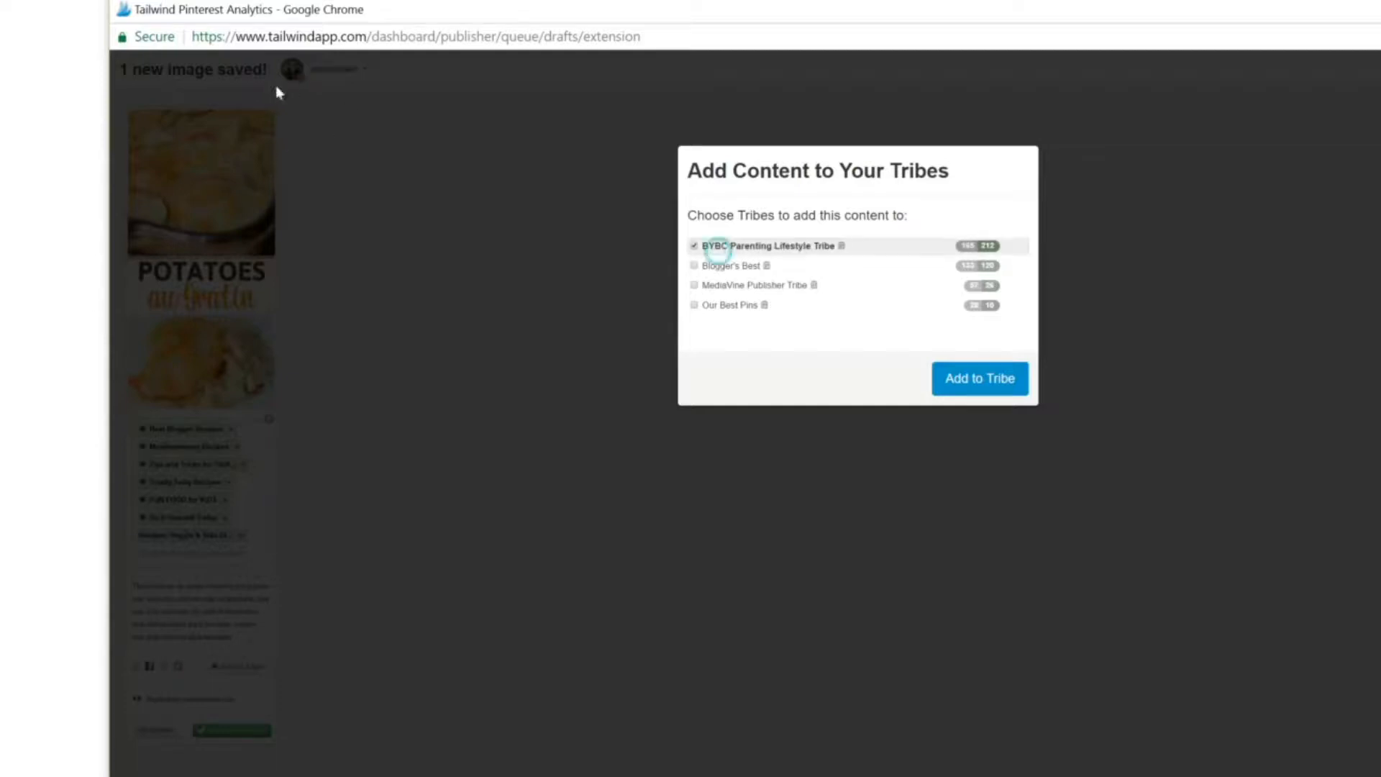
{"action": "left_click", "coordinate": [716, 266]}
{"action": "left_click", "coordinate": [729, 285]}
{"action": "left_click", "coordinate": [728, 305]}
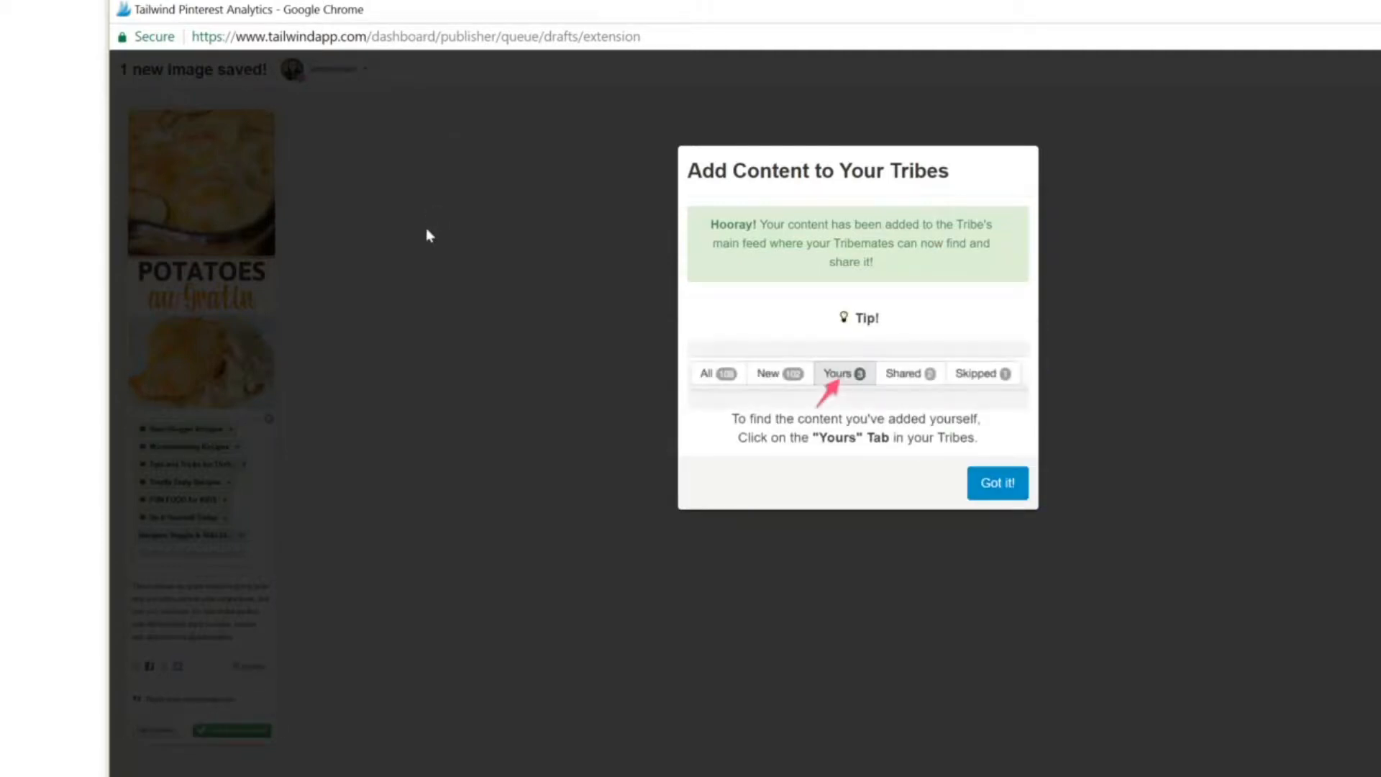
{"action": "left_click", "coordinate": [1000, 490]}
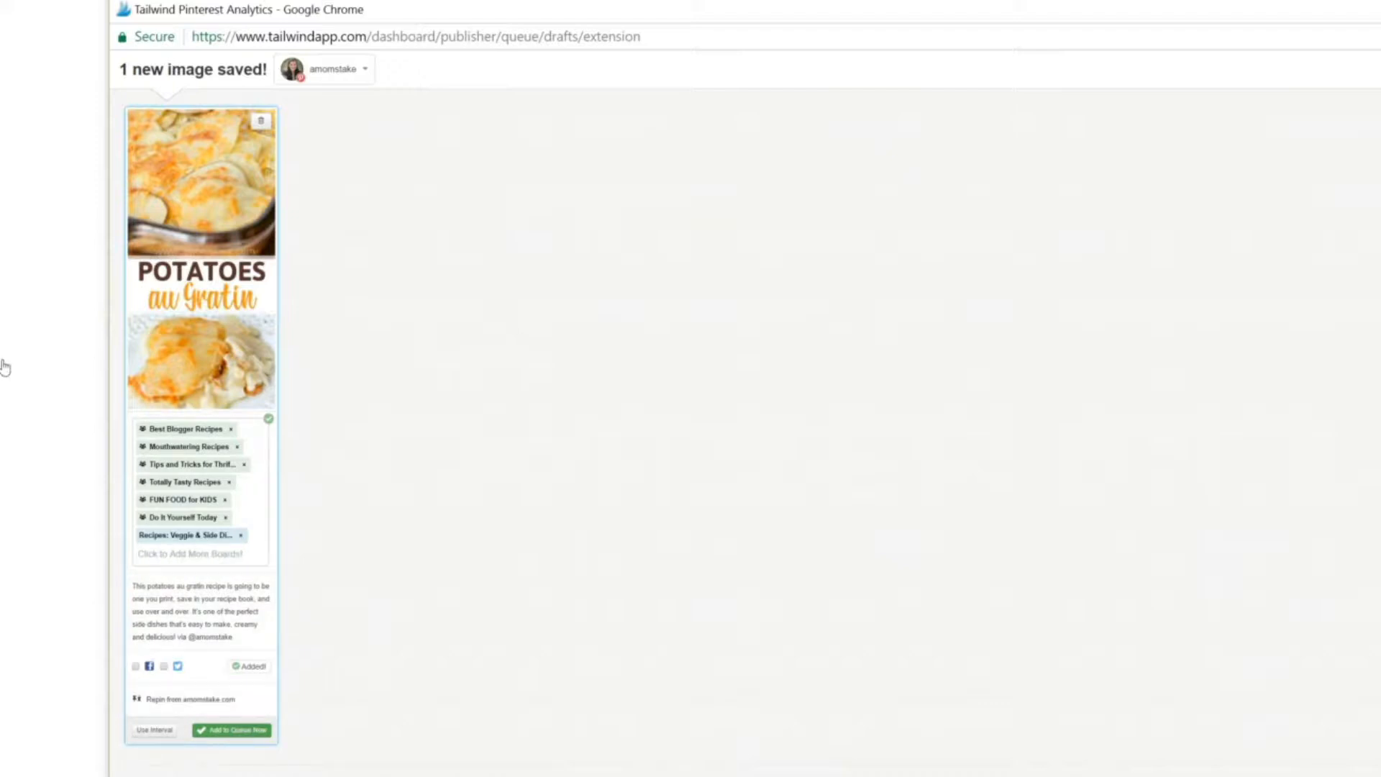
Step: Add the potatoes au gratin pin to the publishing queue
{"action": "key", "text": "ctrl+a"}
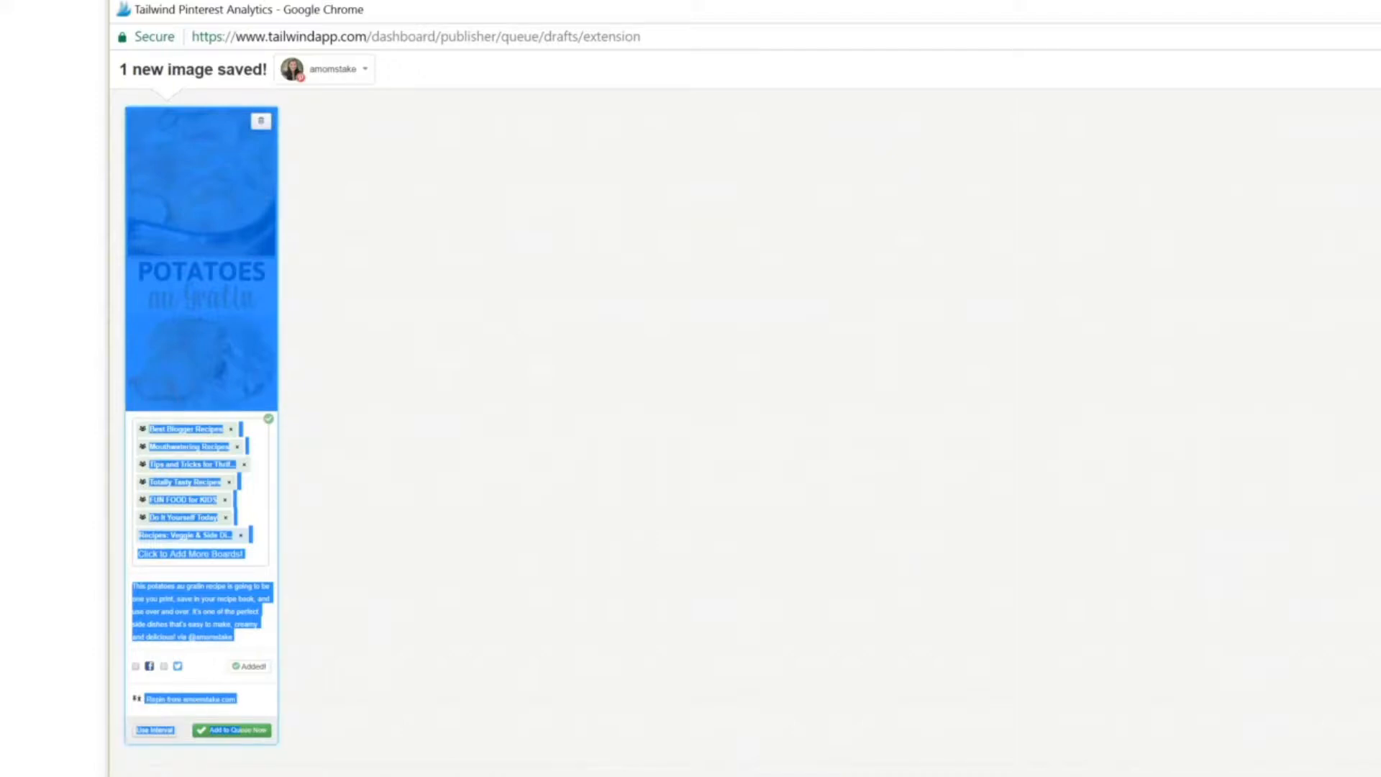
{"action": "left_click", "coordinate": [123, 322]}
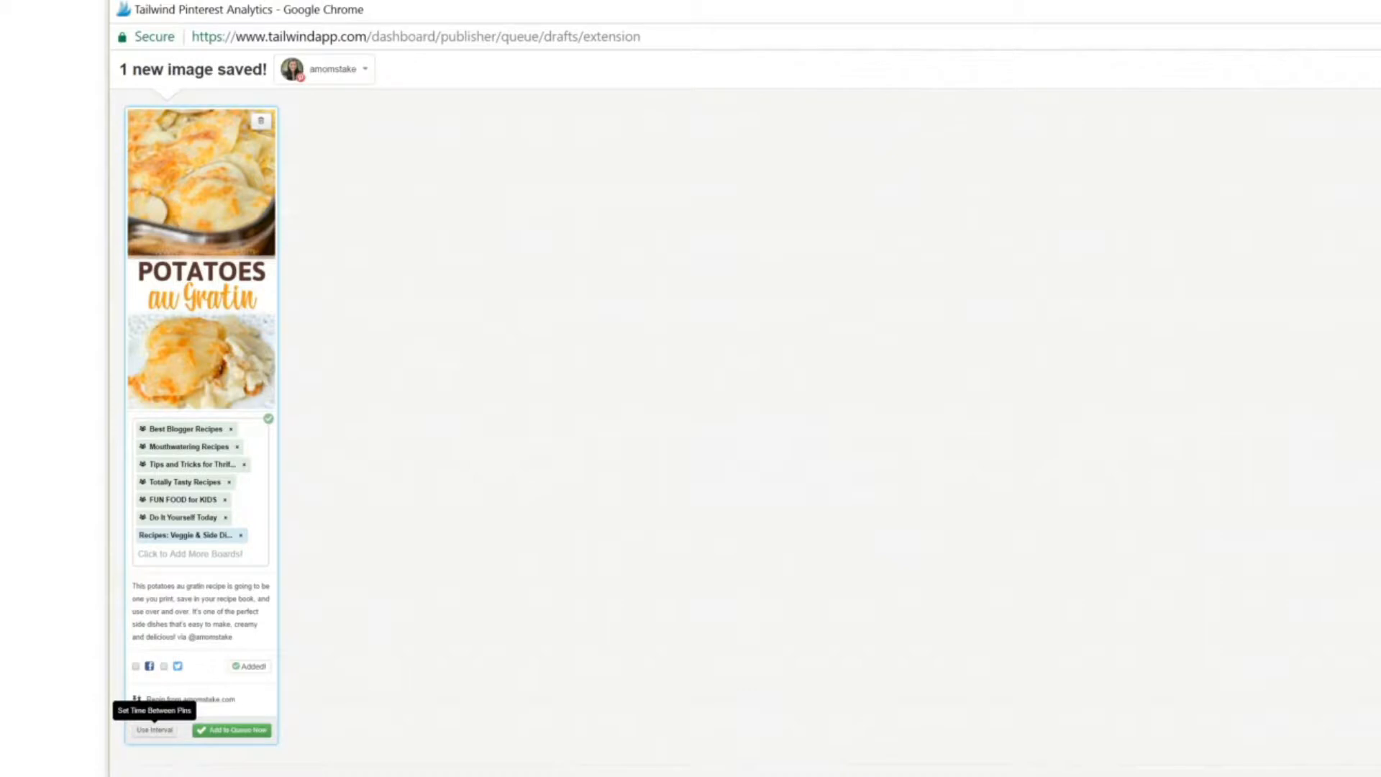
{"action": "left_click", "coordinate": [264, 731]}
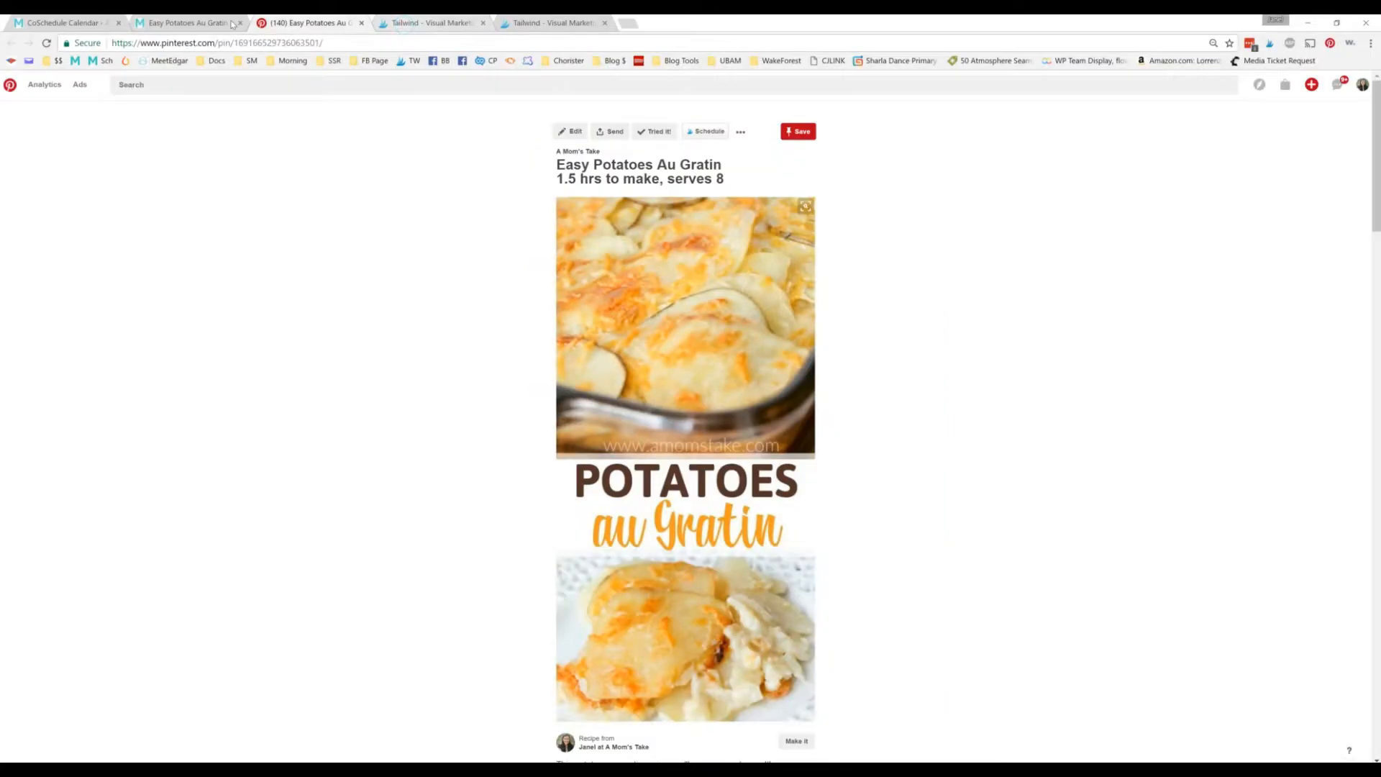
Step: Switch to Tailwind's Your Board Lists page and examine how the boards are grouped
{"action": "left_click", "coordinate": [421, 23]}
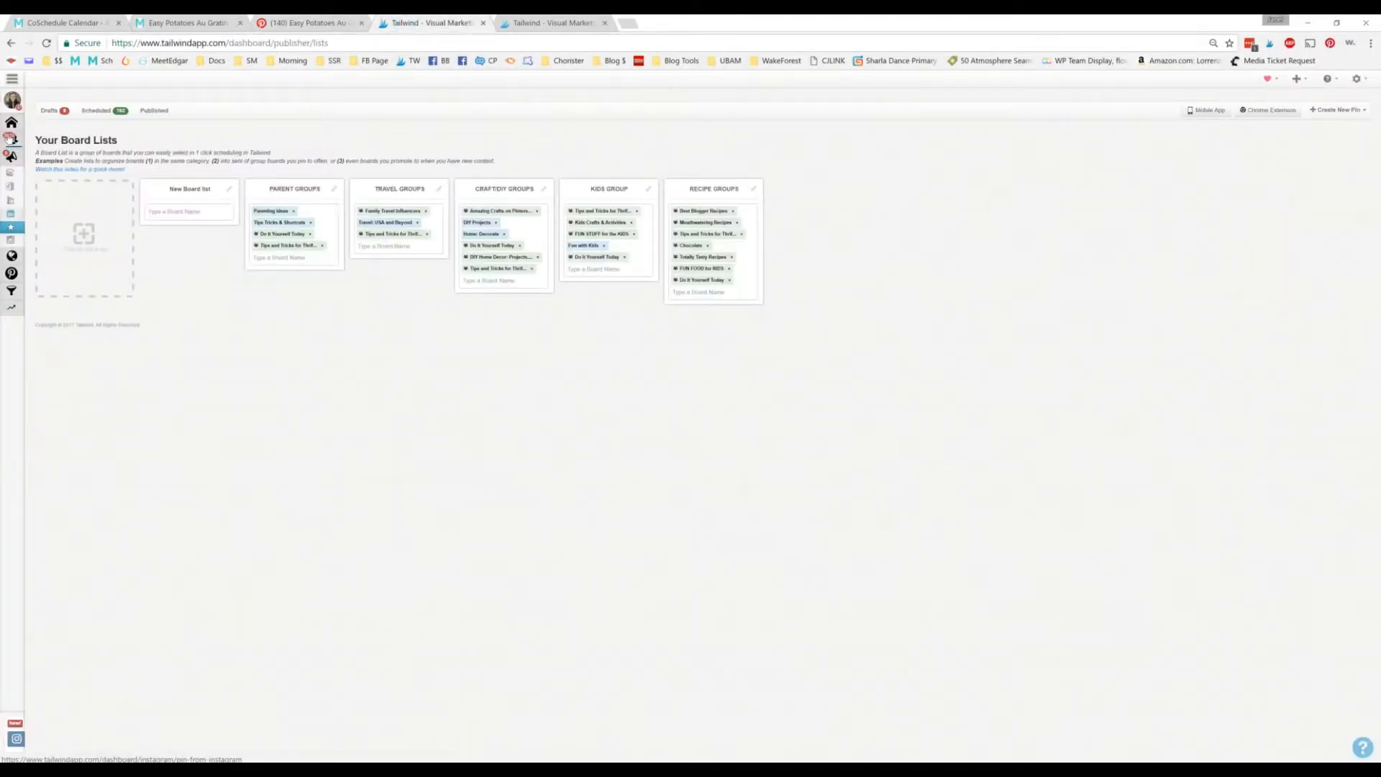
{"action": "mouse_move", "coordinate": [14, 104]}
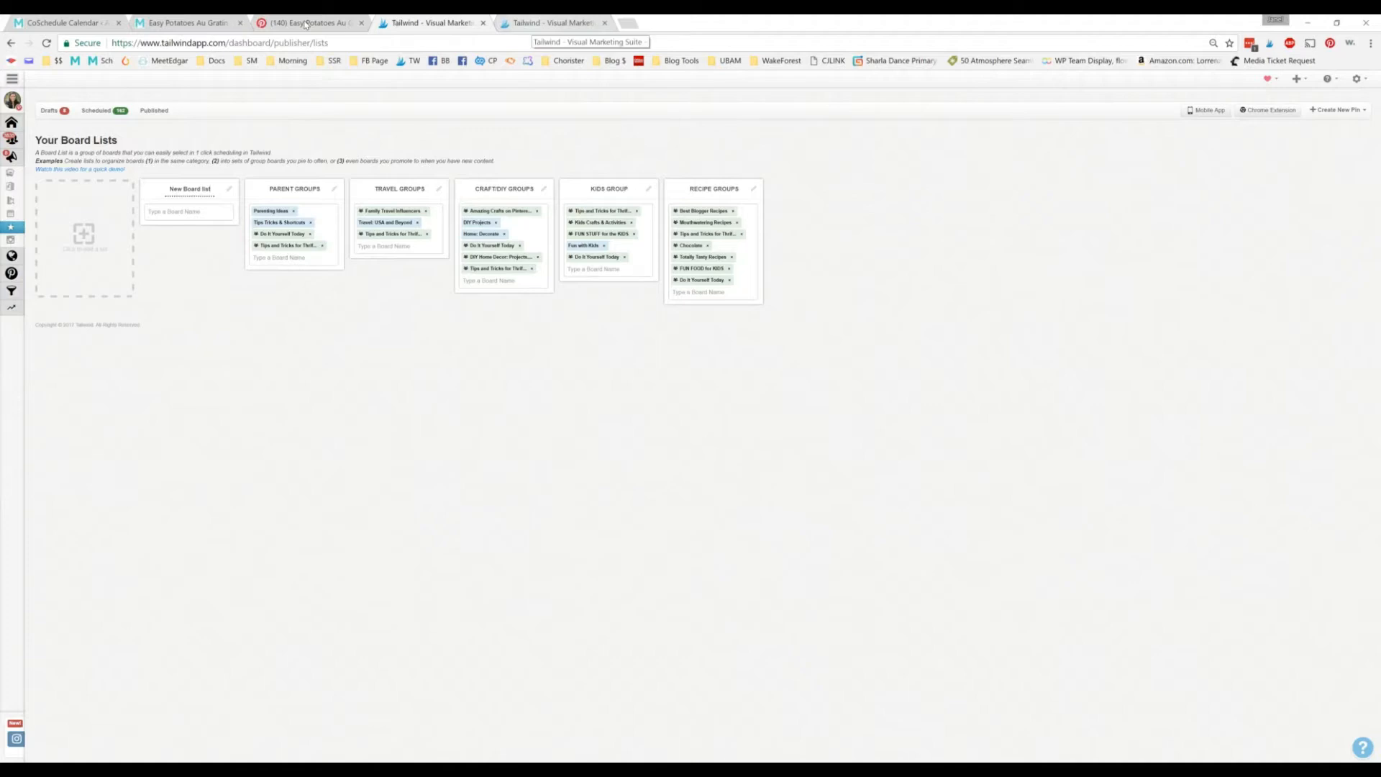
Step: Switch to the MediaVine Publisher Tribe page and look through the list of available tribes
{"action": "key", "text": "ctrl+Tab"}
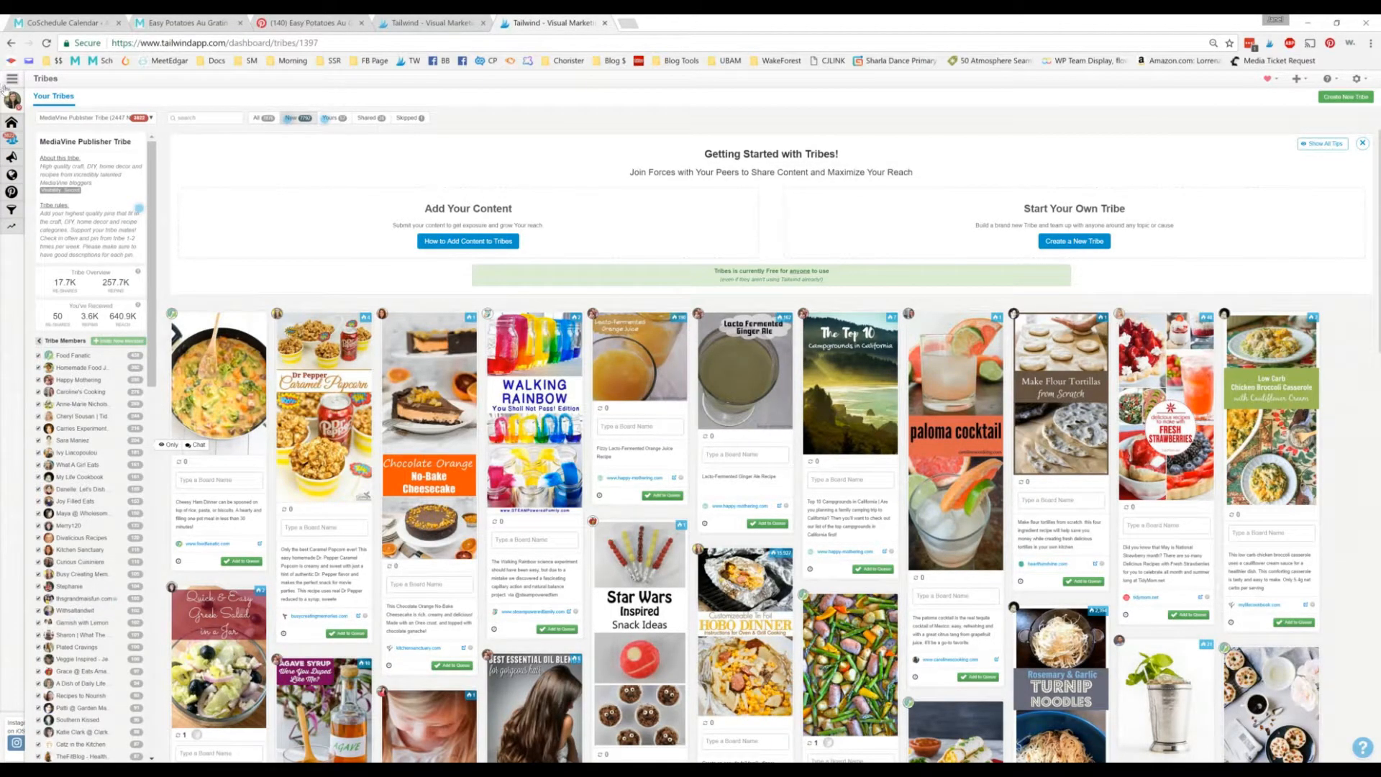
{"action": "mouse_move", "coordinate": [9, 91]}
{"action": "left_click", "coordinate": [152, 117]}
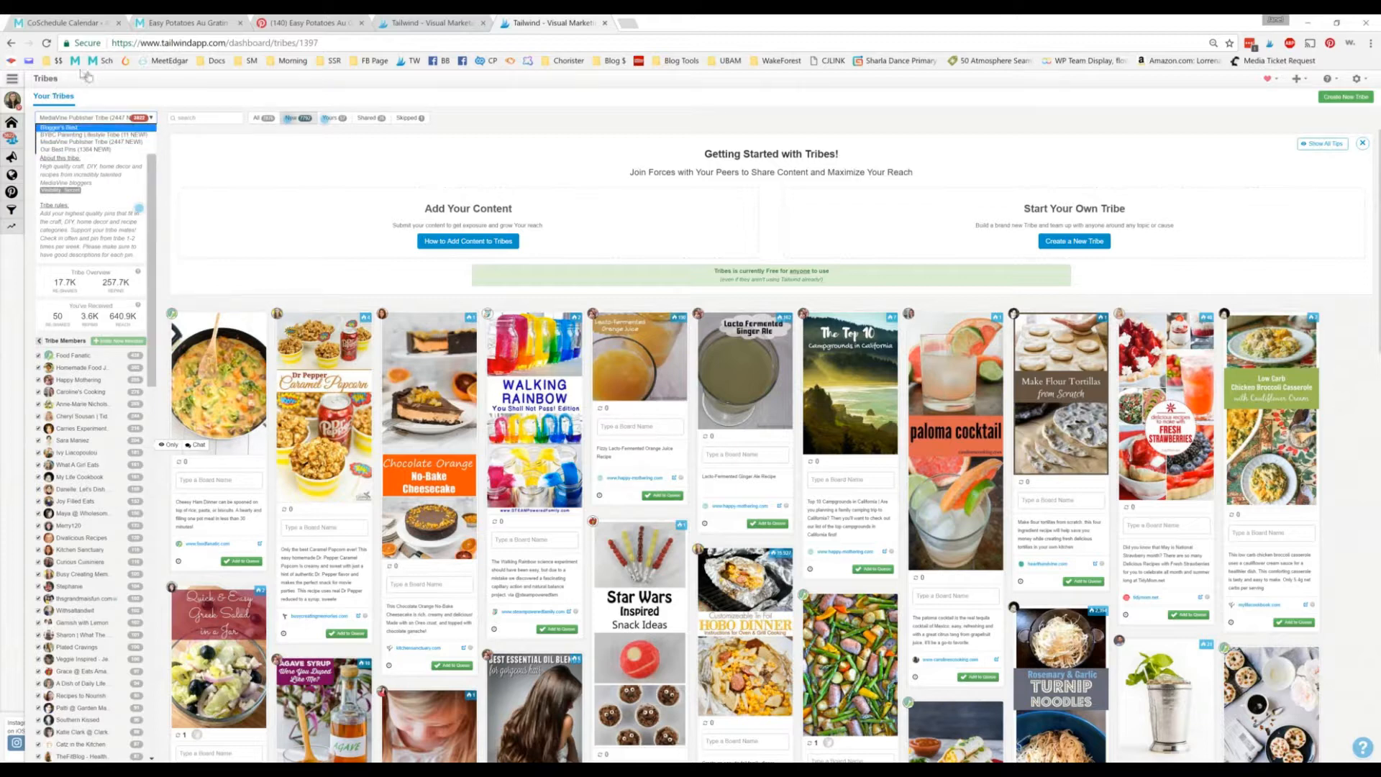
{"action": "key", "text": "Down"}
{"action": "key", "text": "Escape"}
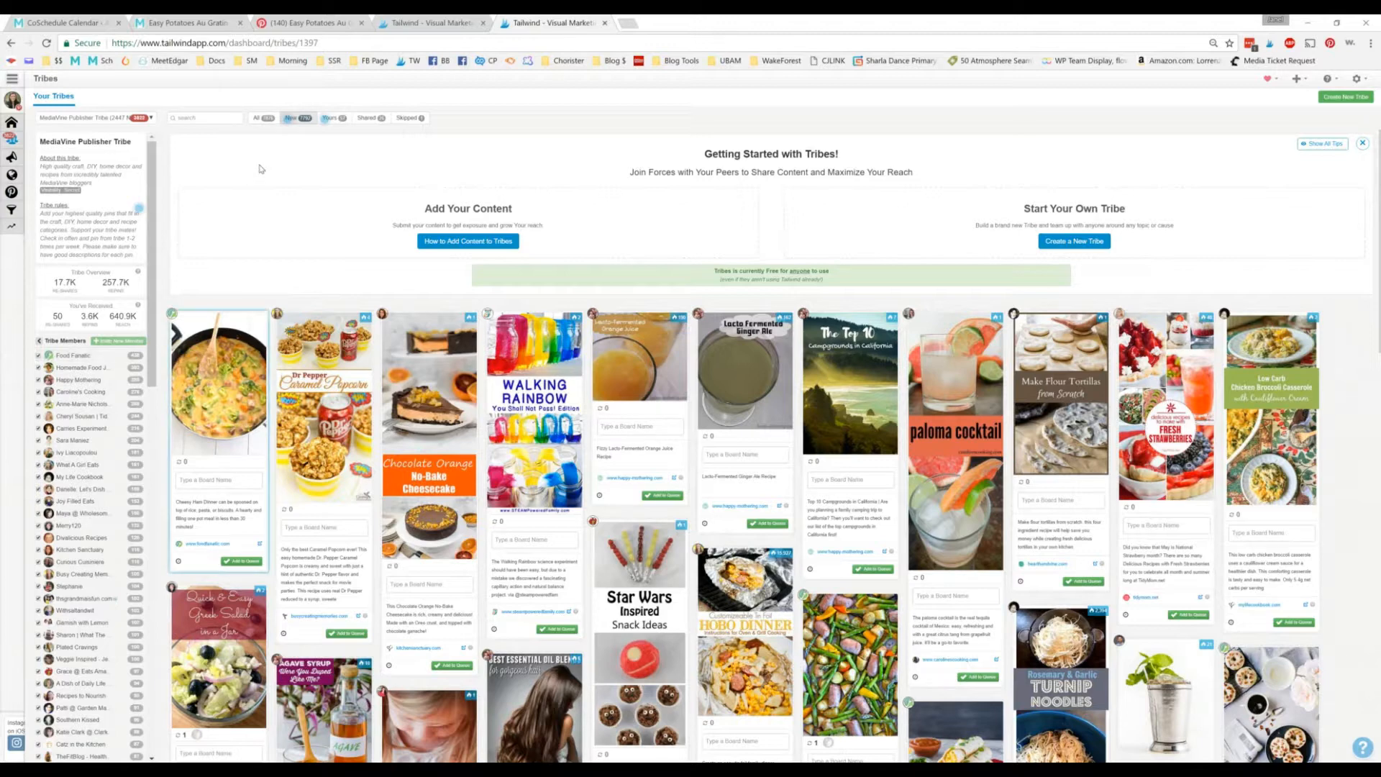
Step: Search the MediaVine Publisher Tribe's pins for "cake" and clear the search
{"action": "left_click", "coordinate": [190, 118]}
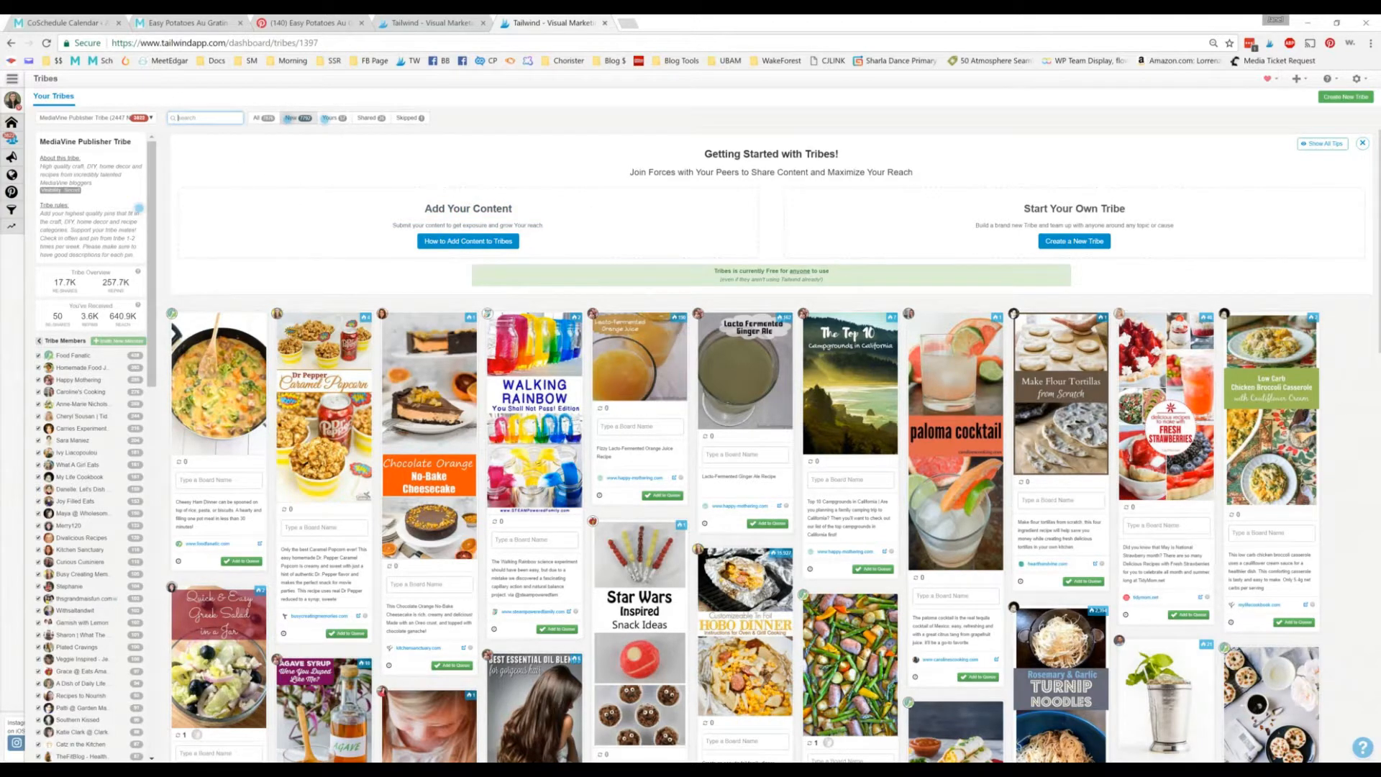
{"action": "type", "text": "cake"}
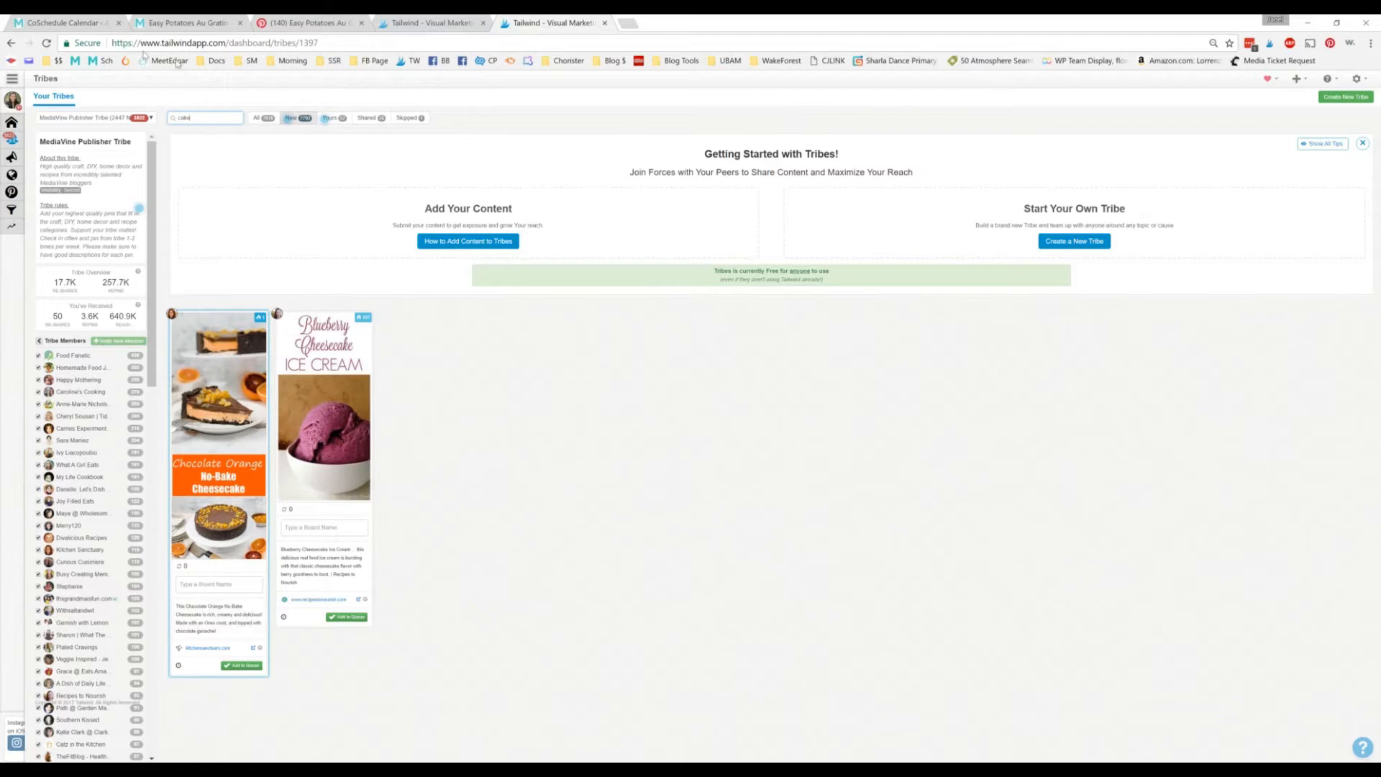
{"action": "left_click_drag", "start_coordinate": [213, 119], "coordinate": [99, 80]}
{"action": "key", "text": "BackSpace"}
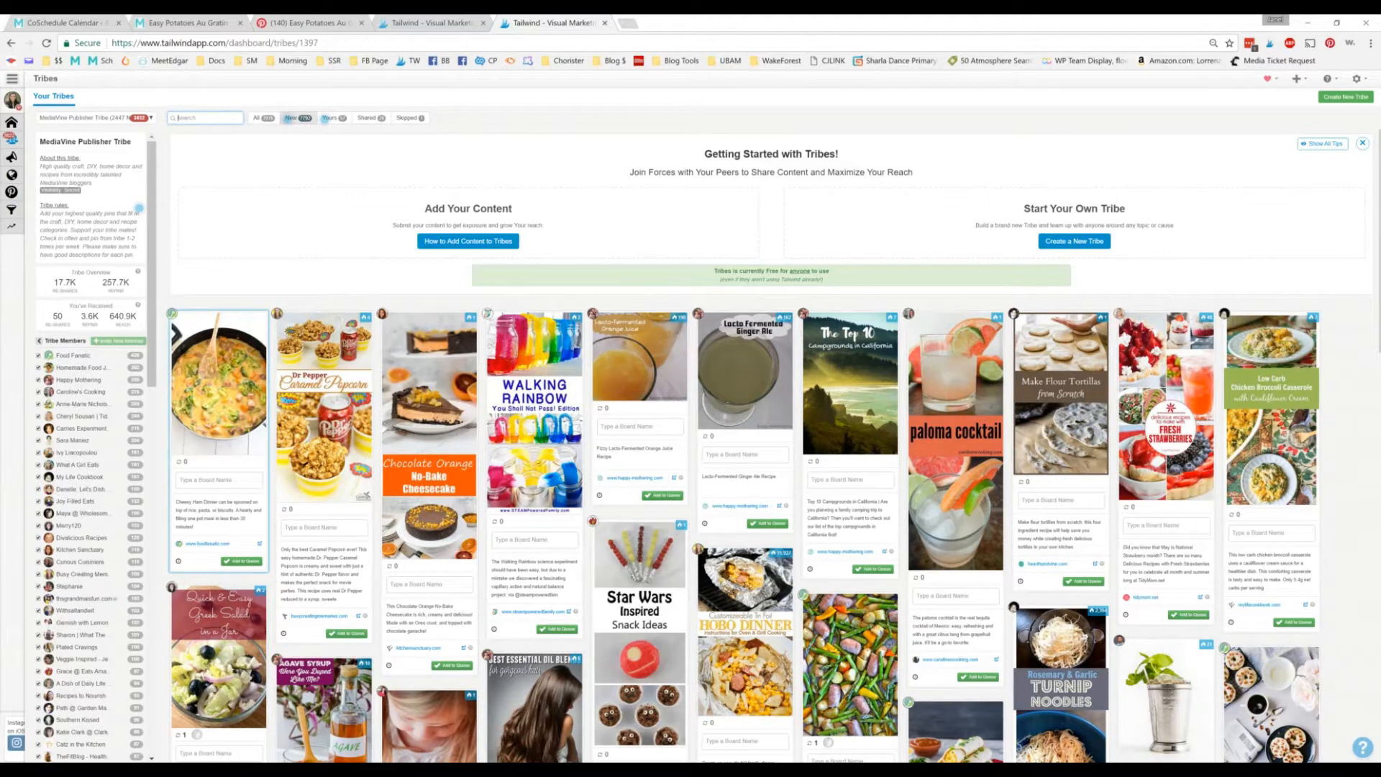
Step: Assign the first tribe pin, the skillet dinner, to the Recipes: Dinner Made Easy board
{"action": "left_click", "coordinate": [223, 480]}
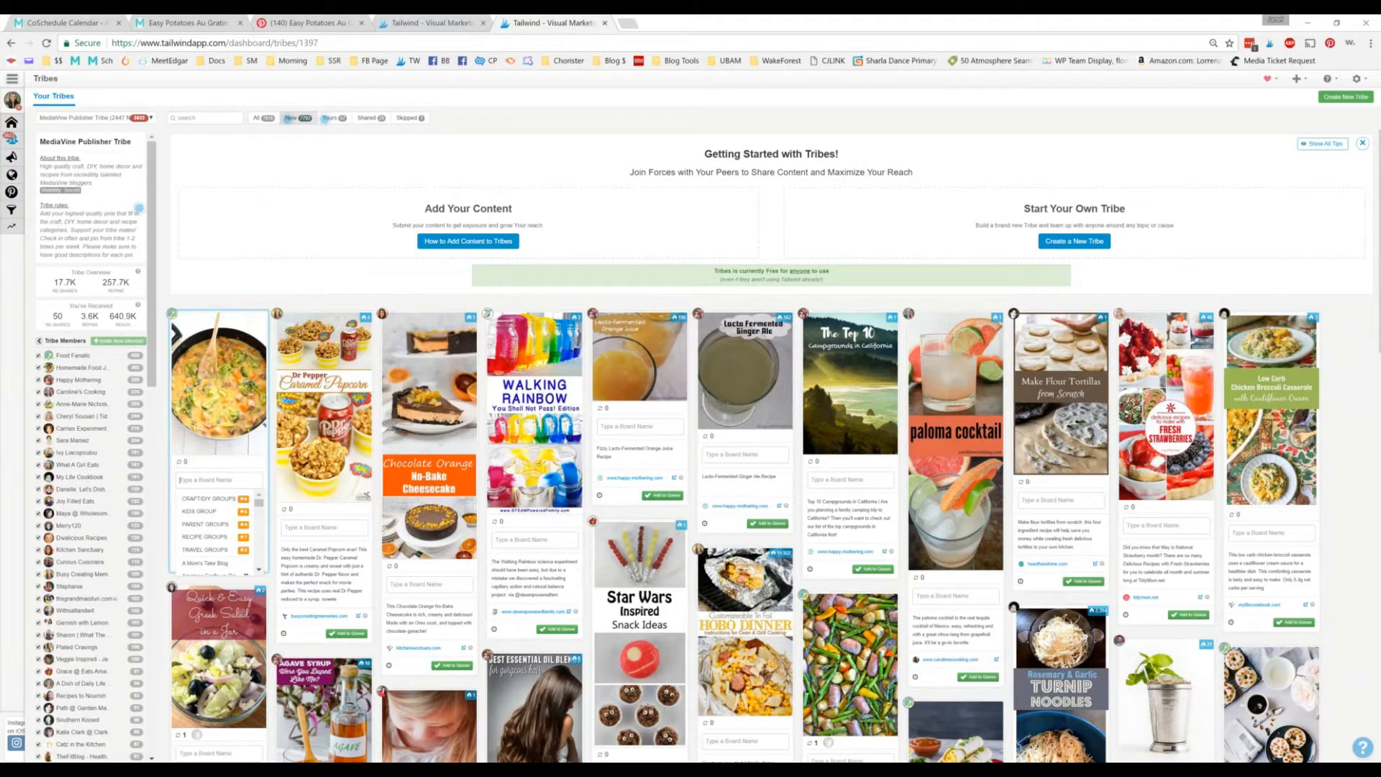
{"action": "type", "text": "dinner"}
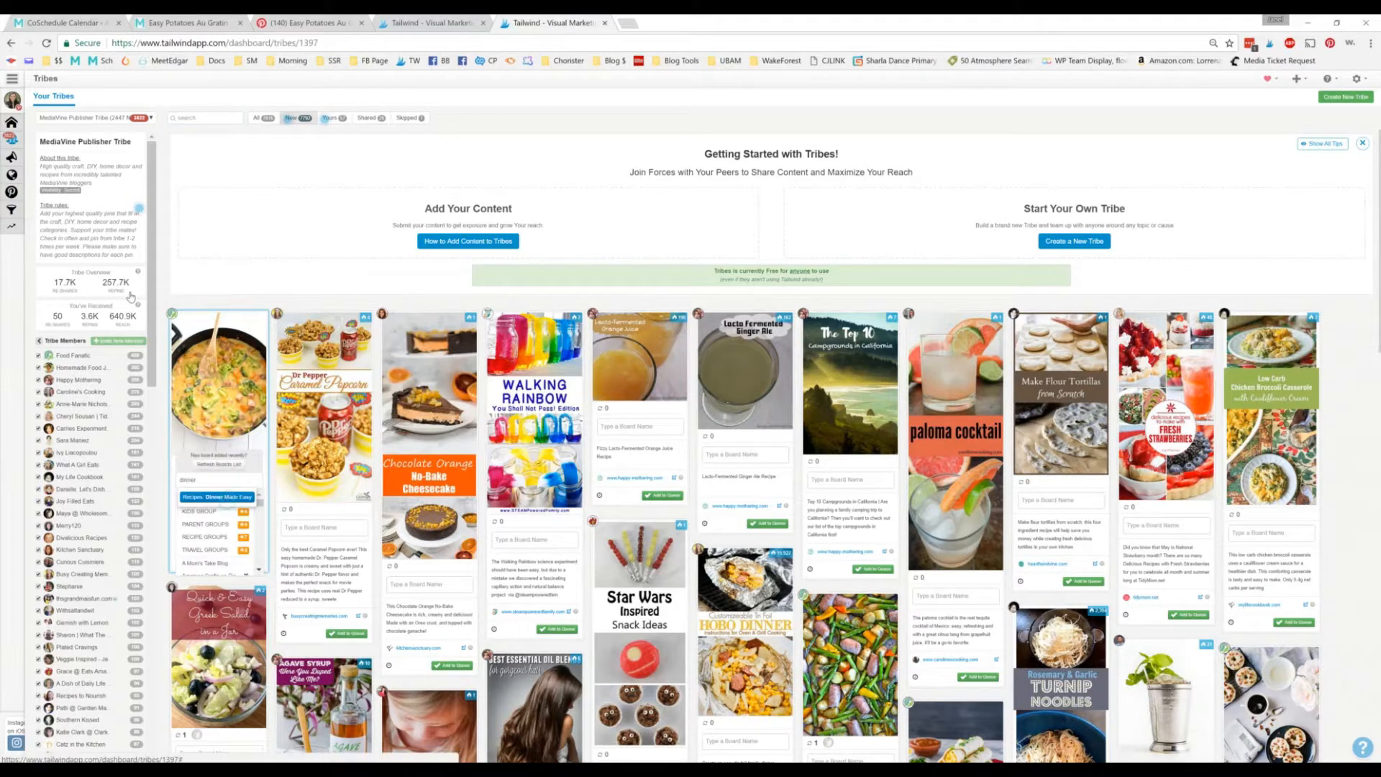
{"action": "key", "text": "Return"}
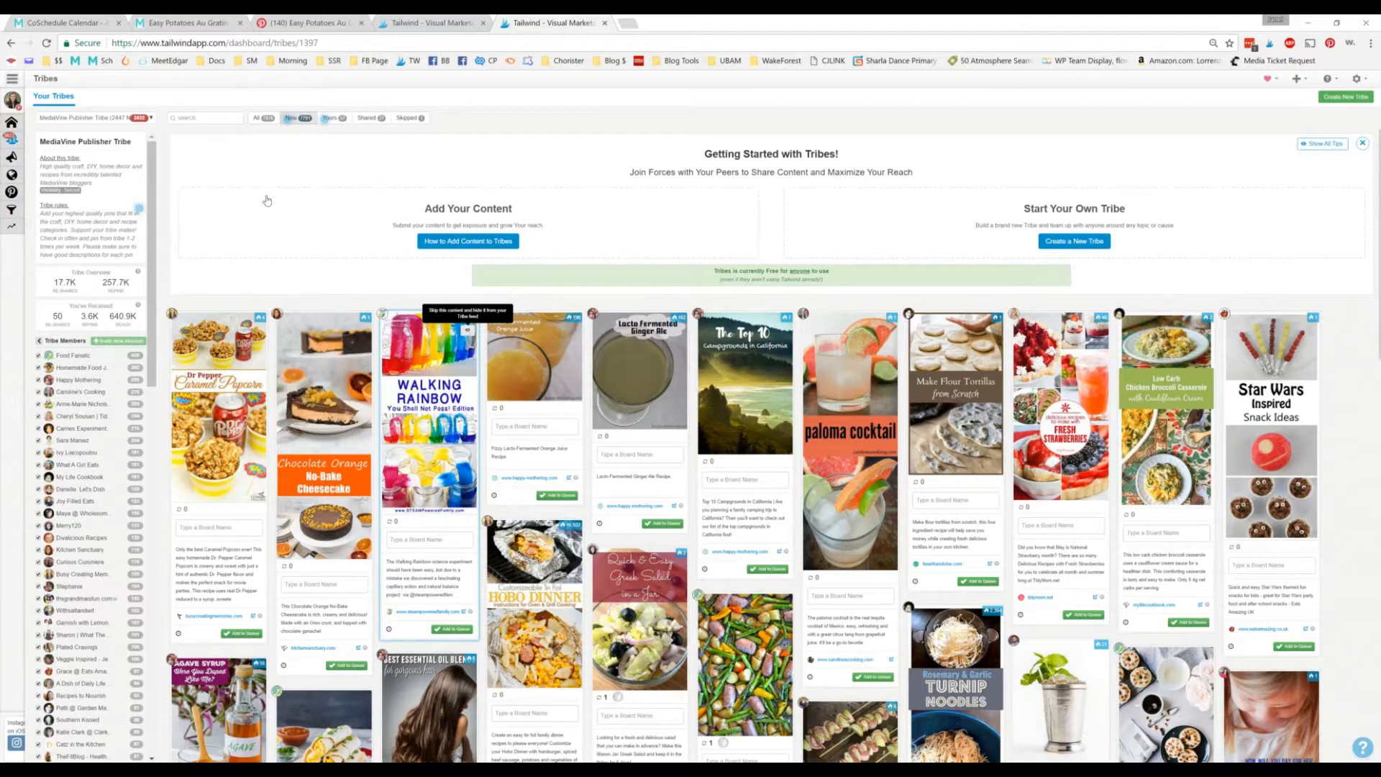
Step: Skip the Walking Rainbow, Lacto Fermented Orange Juice and Lacto Fermented Ginger Ale pins to hide them from the tribe feed
{"action": "left_click", "coordinate": [467, 330]}
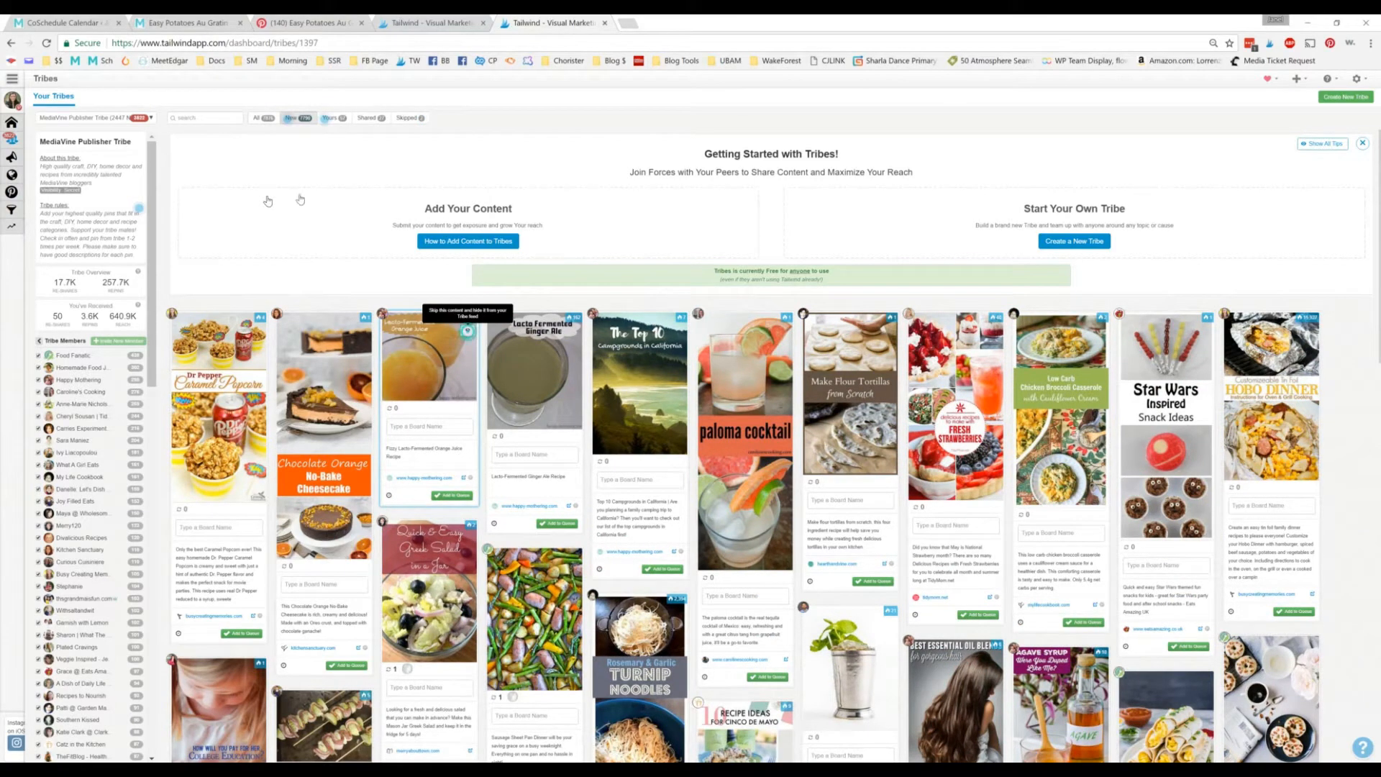
{"action": "mouse_move", "coordinate": [573, 317]}
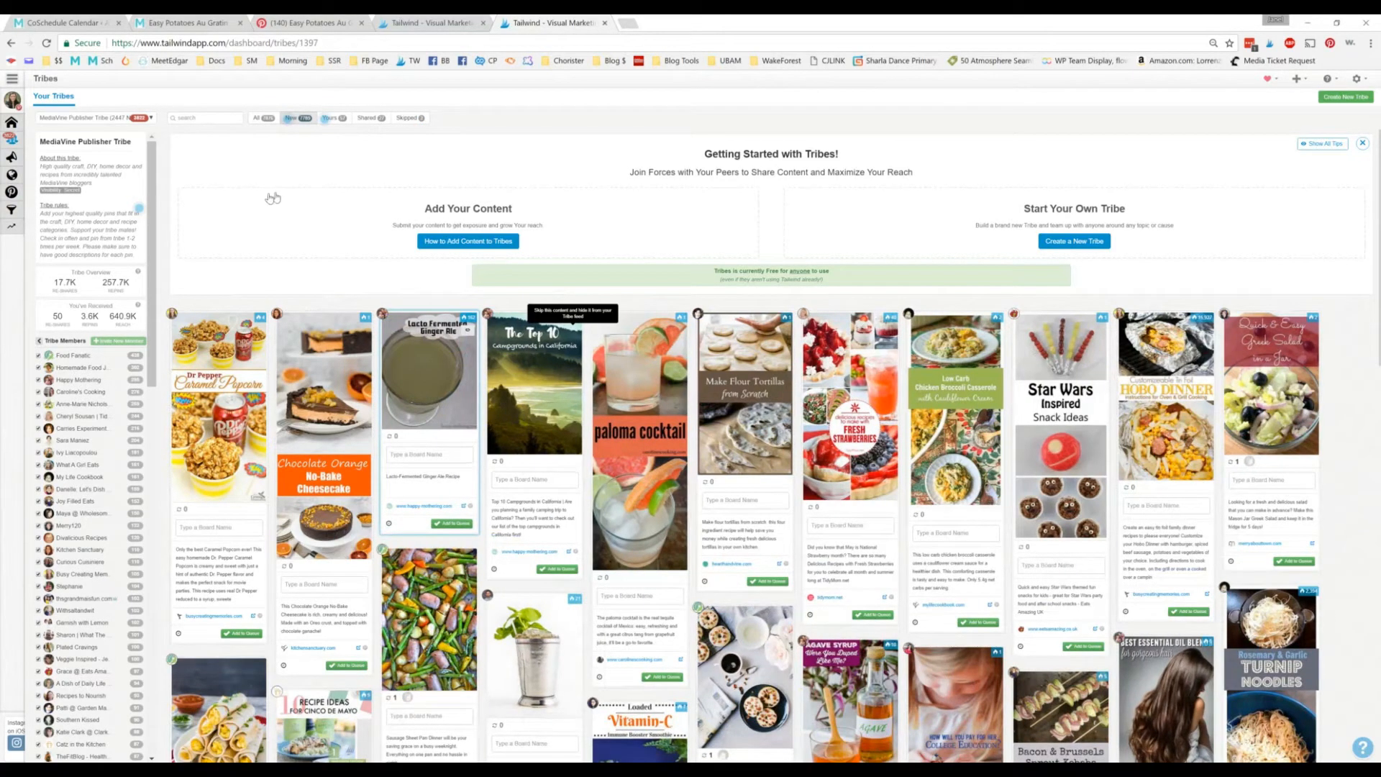
{"action": "left_click", "coordinate": [468, 330]}
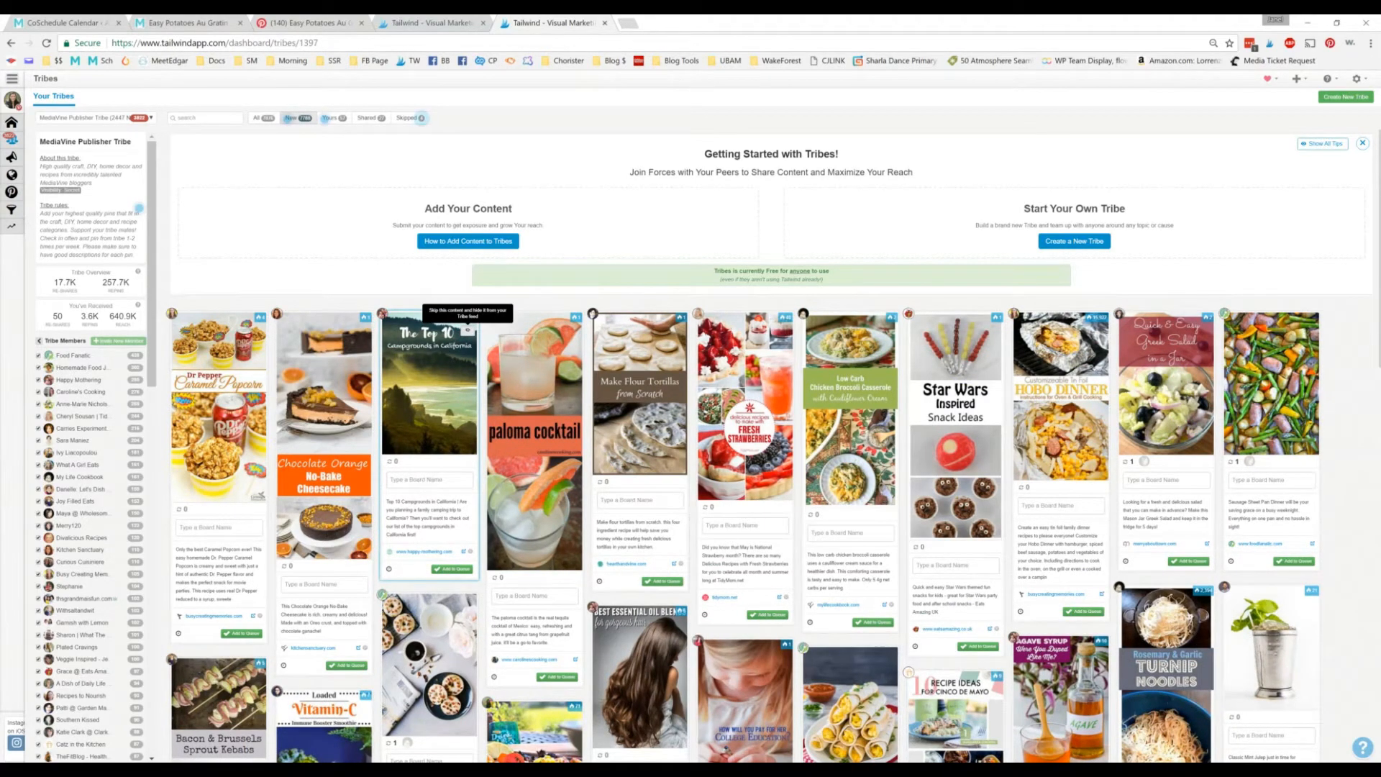
Step: Assign the Top 10 Campgrounds in California pin to the Travel: USA and Beyond board
{"action": "left_click", "coordinate": [430, 479]}
{"action": "type", "text": "travel"}
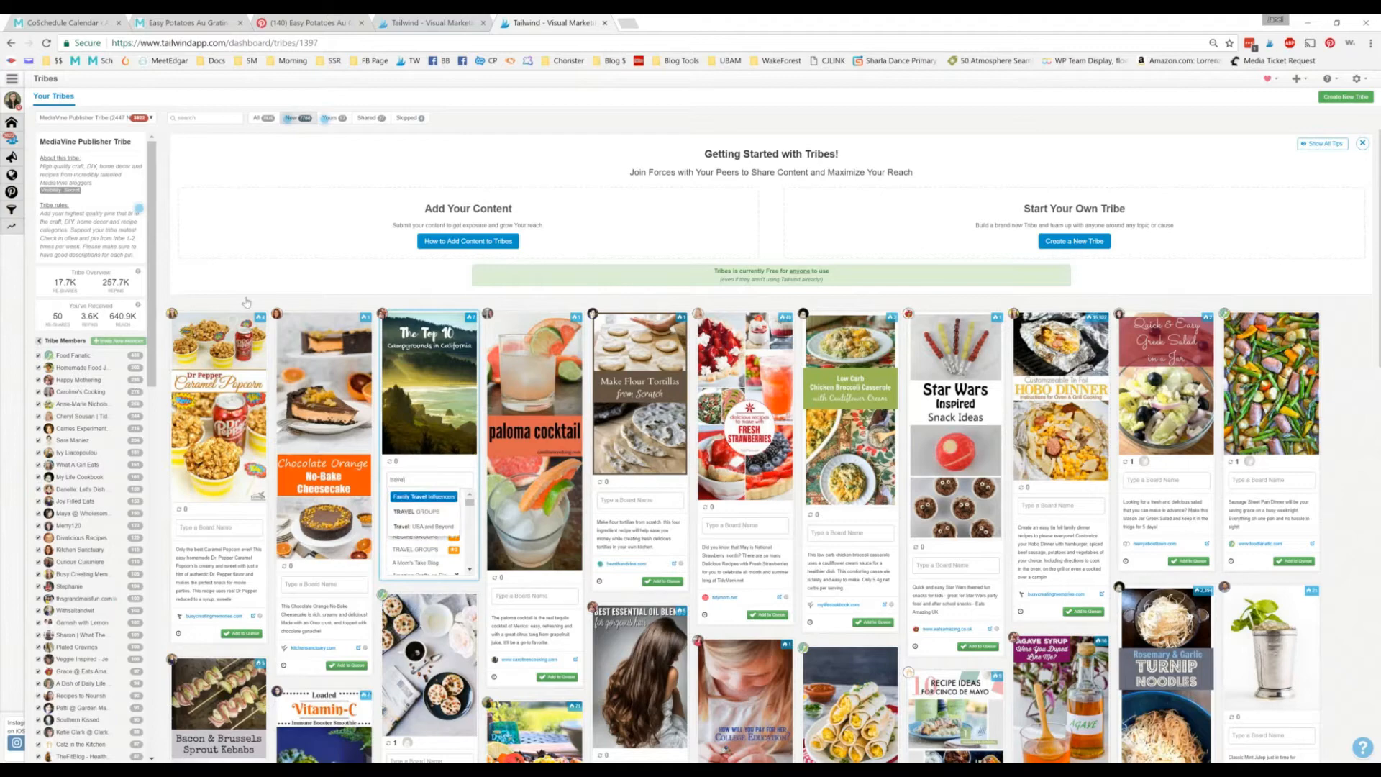
{"action": "key", "text": "Down"}
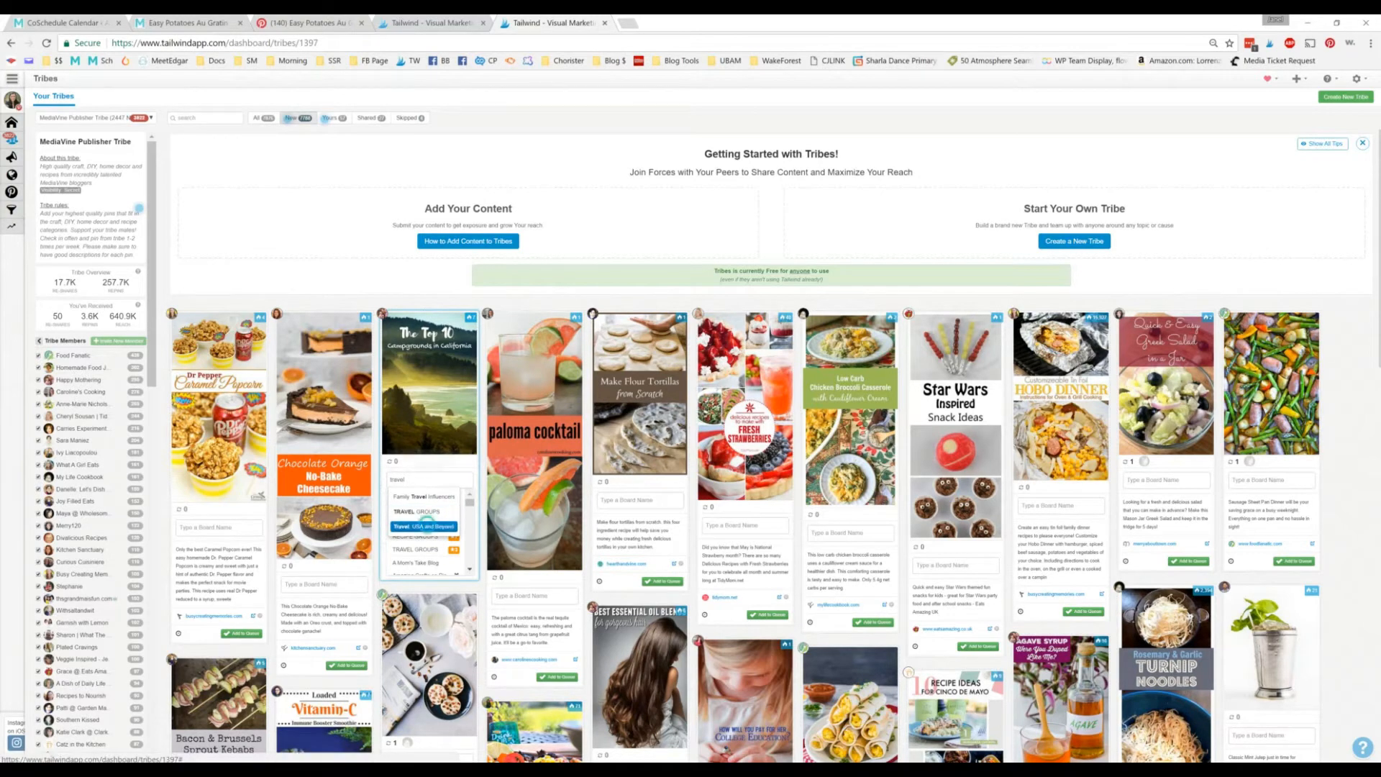
{"action": "key", "text": "Return"}
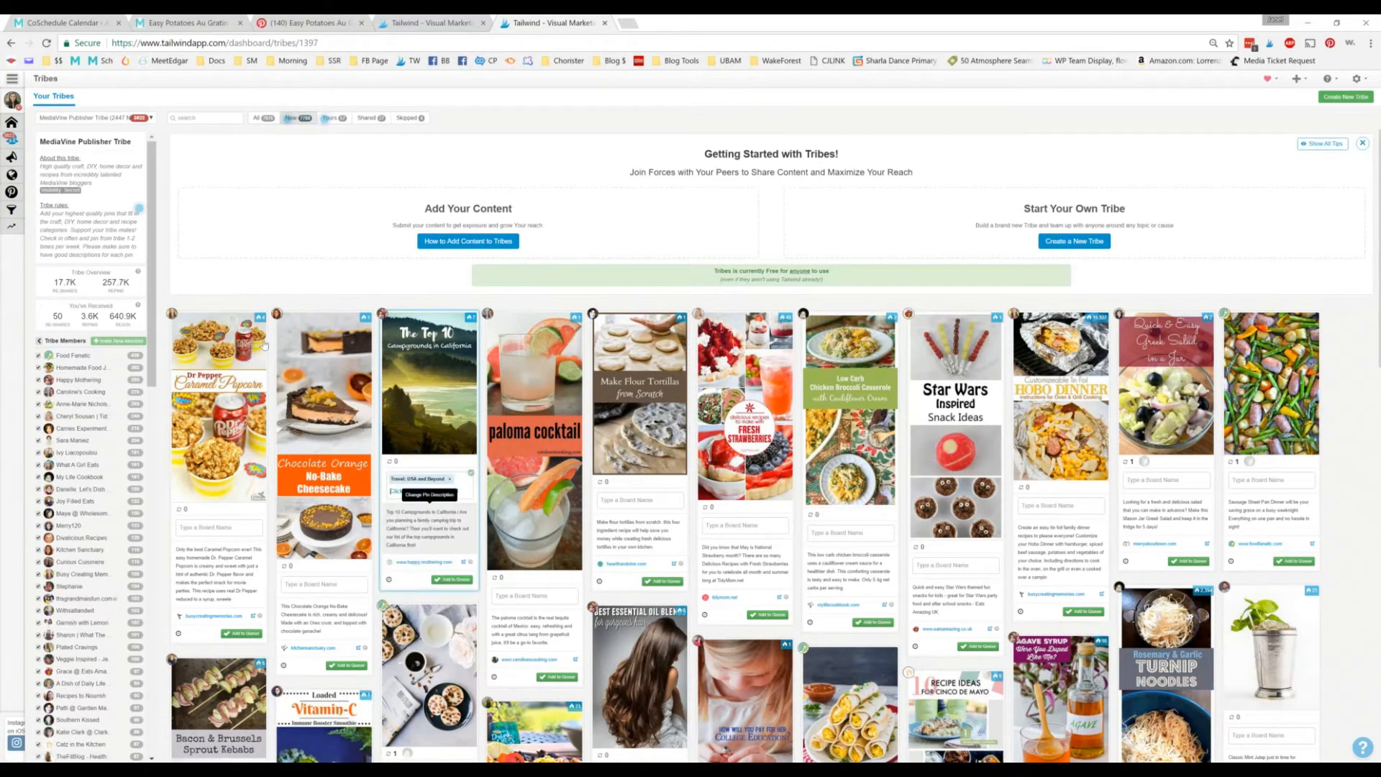